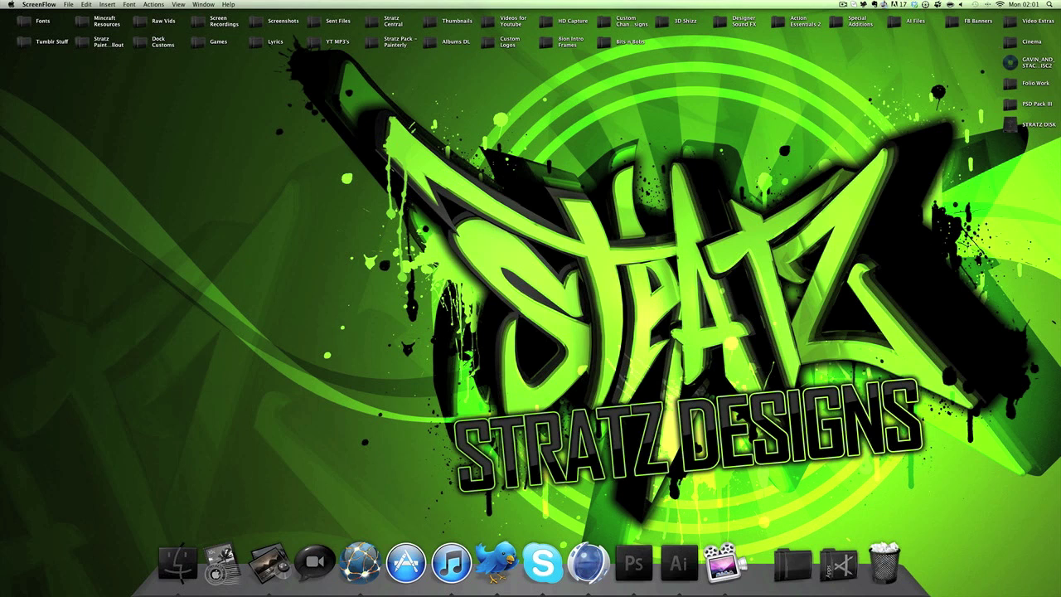
# Switch to the web browser, look over the YouTube channel's background design, and return to Photoshop
pyautogui.click(633, 562)
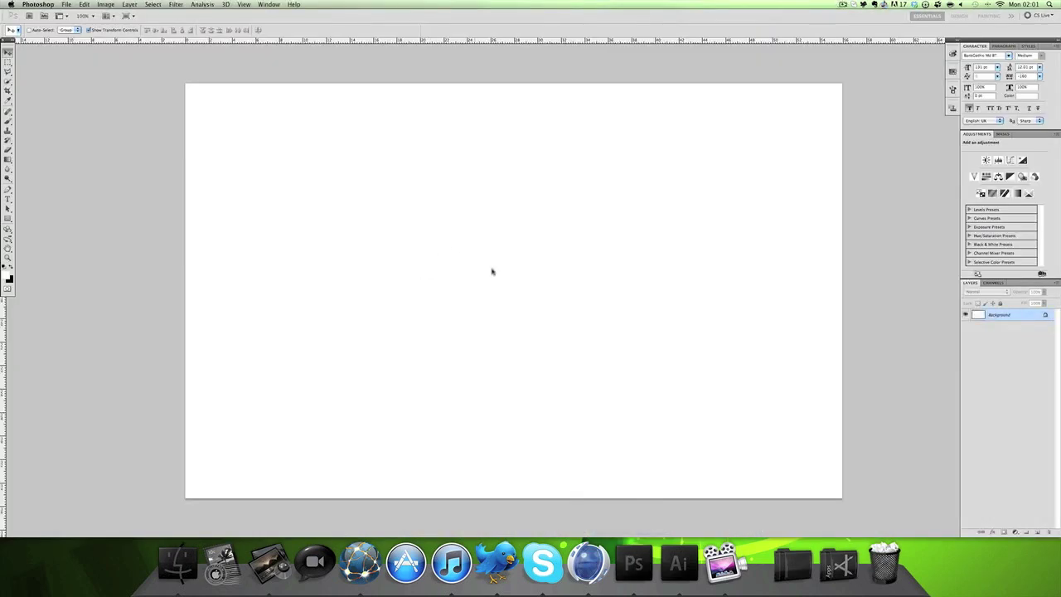
pyautogui.click(361, 563)
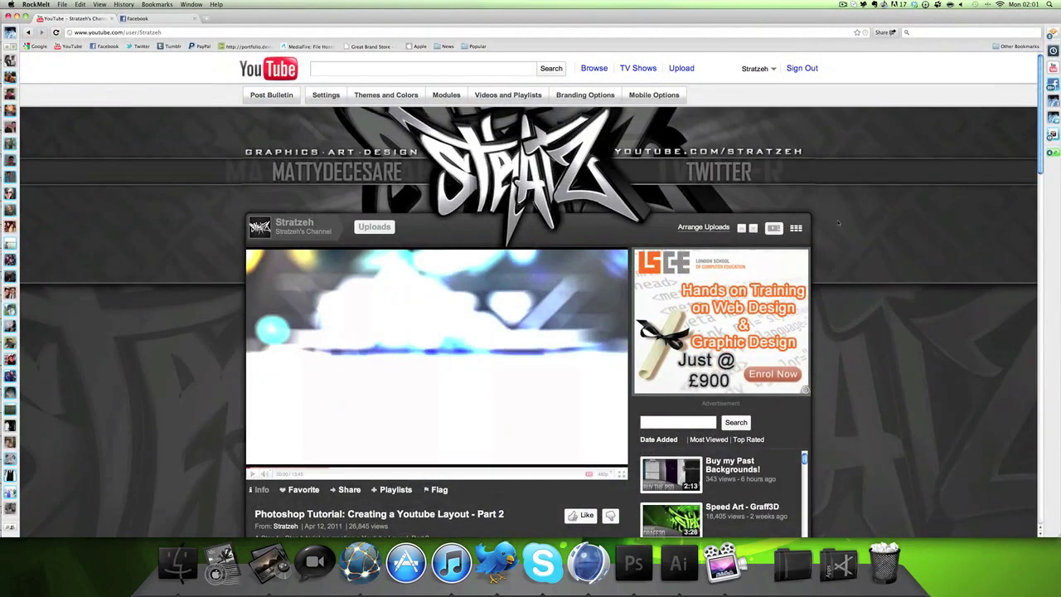
pyautogui.scroll(-5, 843, 220)
pyautogui.scroll(5, 843, 220)
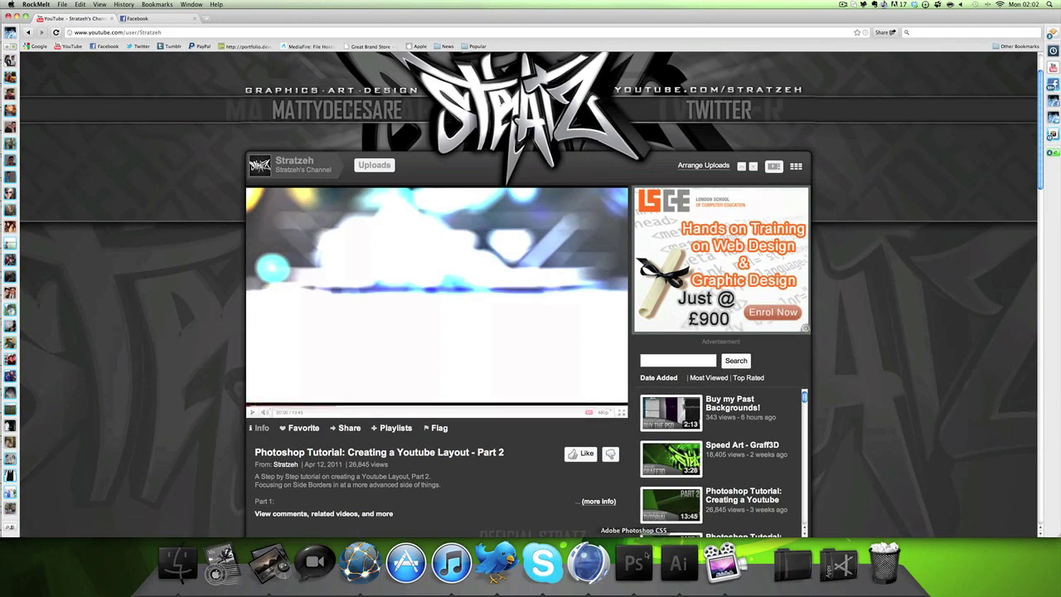
pyautogui.click(634, 567)
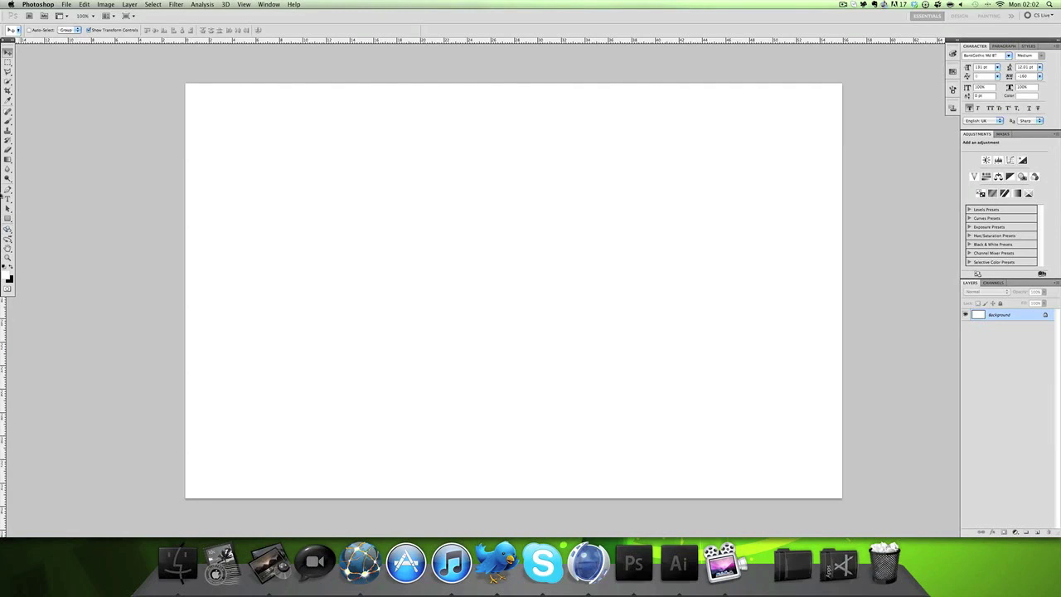
# Convert the locked Background into the editable Layer 0 and set the foreground colour to dark grey #555555
pyautogui.doubleClick(1007, 314)
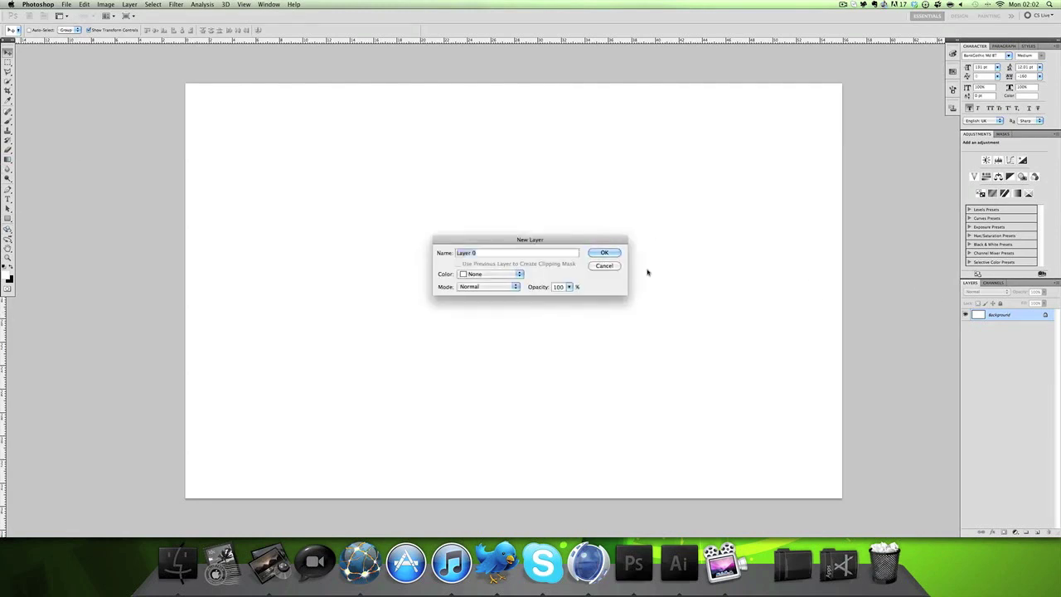
pyautogui.click(607, 251)
pyautogui.click(8, 276)
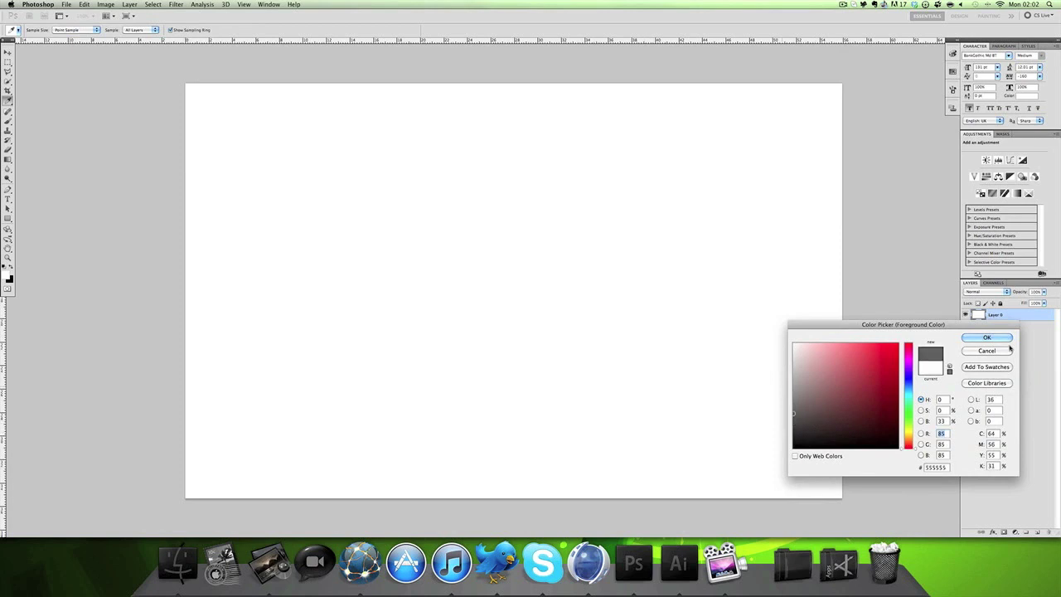
pyautogui.press('Return')
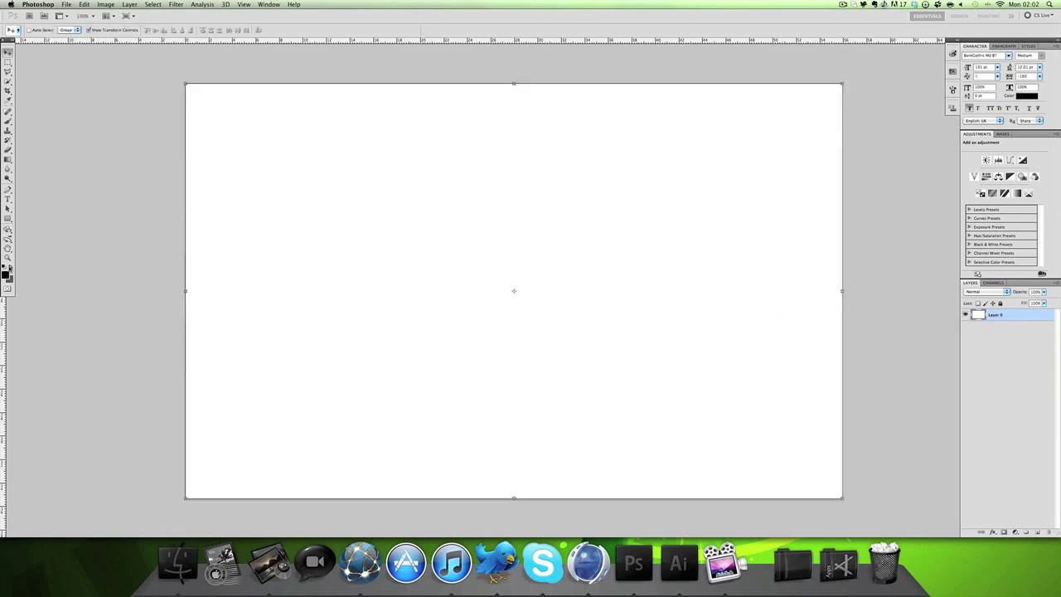
# Choose a lighter grey as the foreground colour and fill the layer with a radial gradient from the canvas centre outward
pyautogui.click(8, 276)
pyautogui.moveTo(793, 390); pyautogui.dragTo(652, 391)
pyautogui.click(984, 337)
pyautogui.click(7, 157)
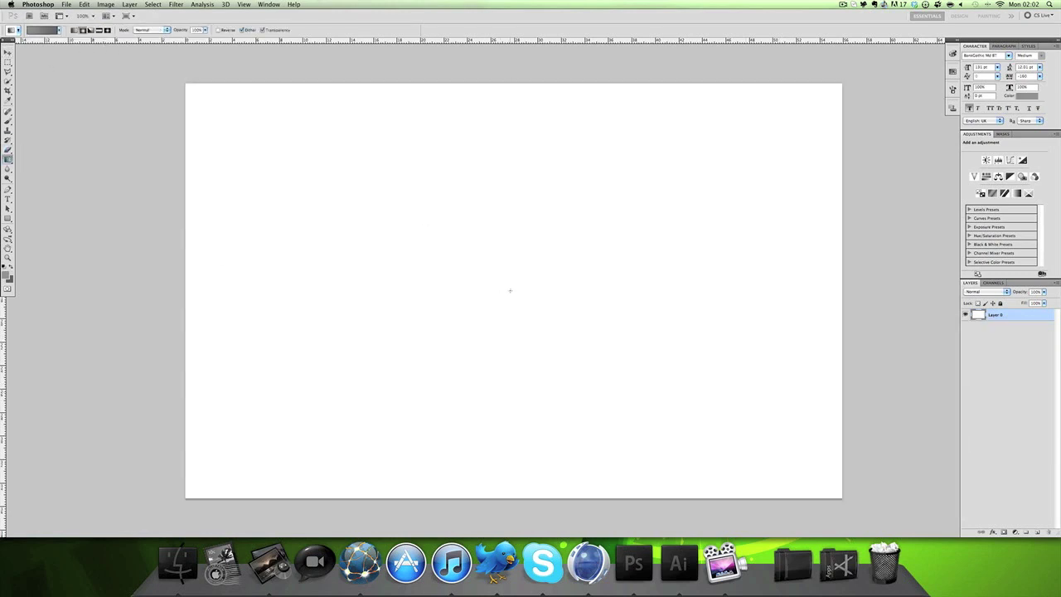
pyautogui.moveTo(511, 291); pyautogui.dragTo(117, 101)
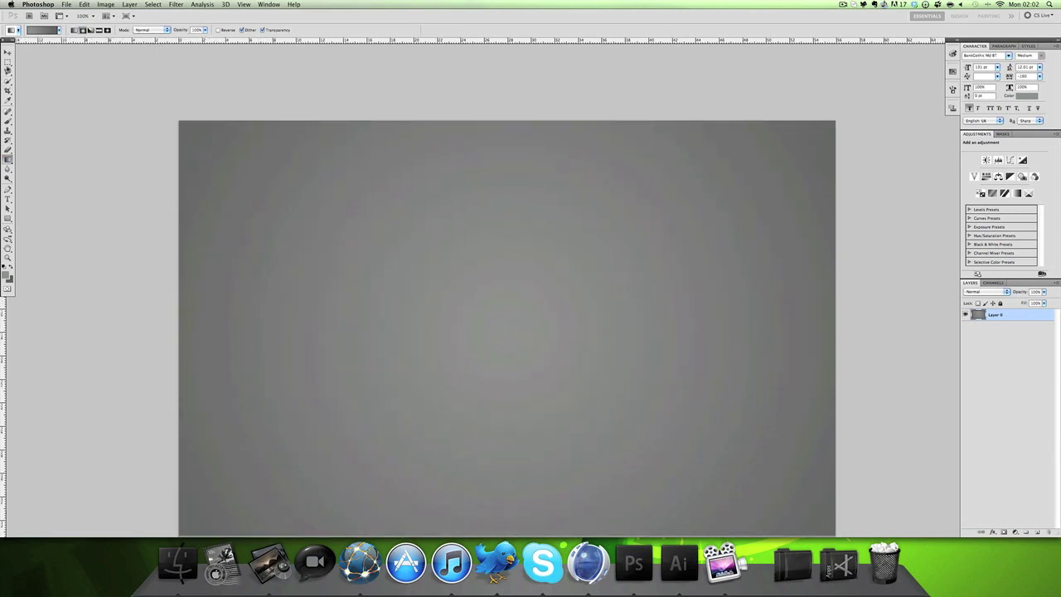
# Darken the gradient with a Brightness/Contrast adjustment of about -48 brightness and 100 contrast, and merge it down into the layer
pyautogui.press('v')
pyautogui.click(986, 160)
pyautogui.moveTo(1003, 166); pyautogui.dragTo(1053, 186)
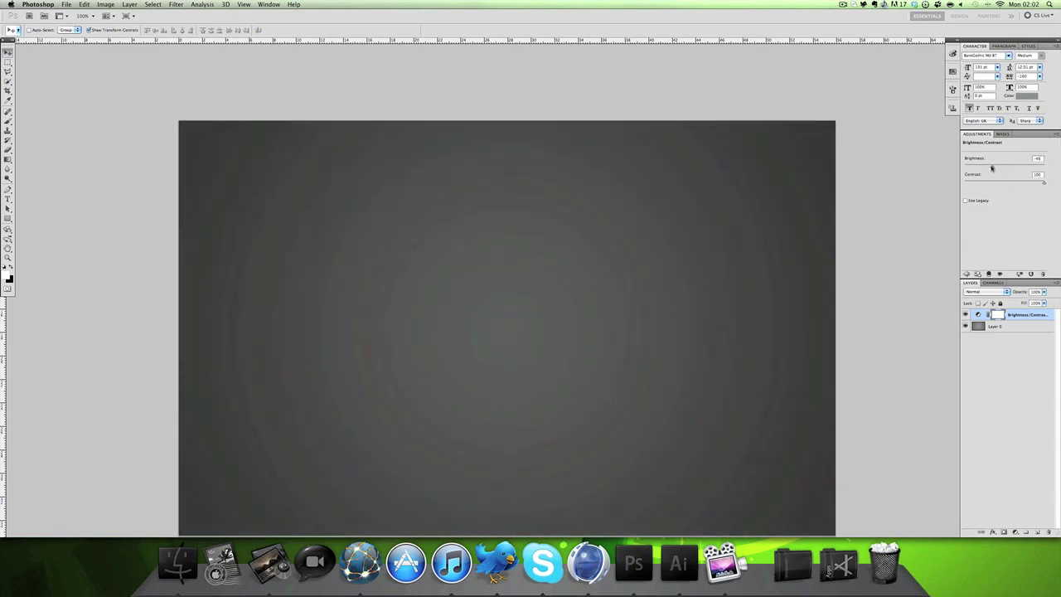
pyautogui.moveTo(990, 169)
pyautogui.mouseDown()
pyautogui.moveTo(1004, 167)
pyautogui.moveTo(991, 167)
pyautogui.mouseUp()
pyautogui.rightClick(1019, 314)
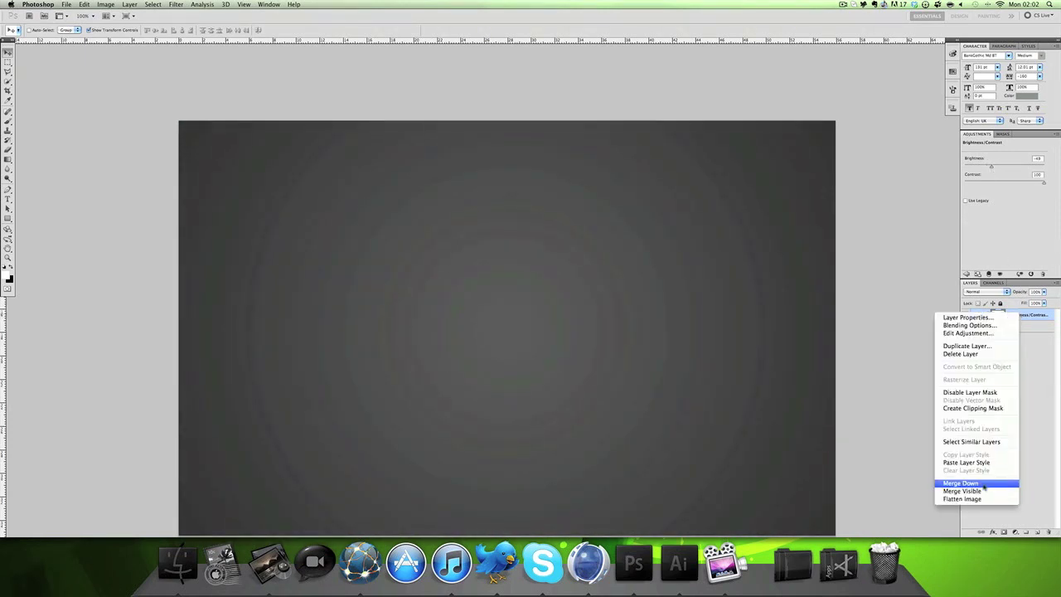
pyautogui.click(983, 489)
pyautogui.scroll(-2, 819, 381)
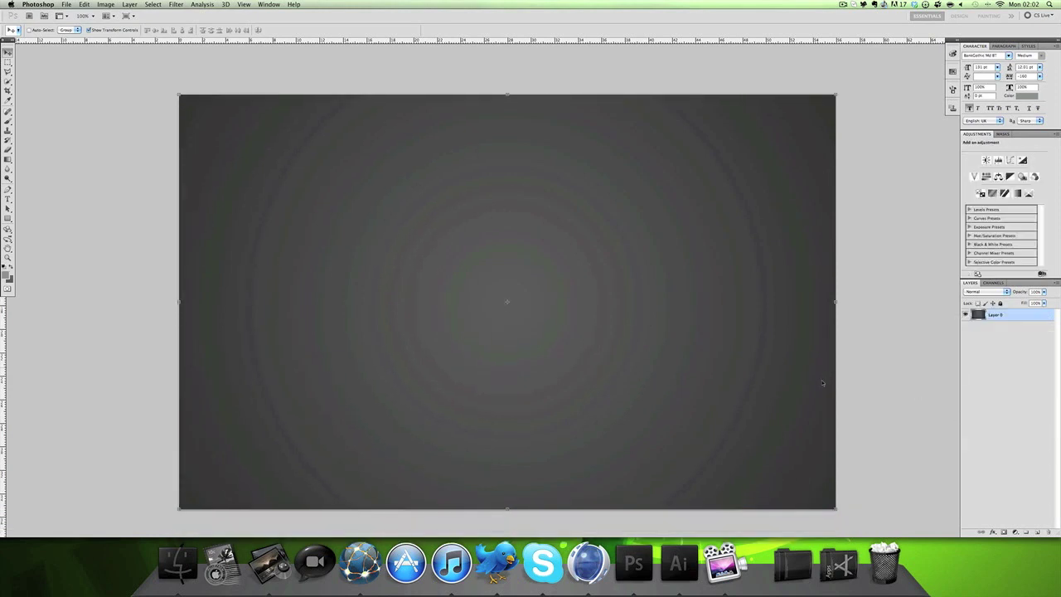
# Apply the Spatter brush-stroke filter to Layer 0 with a spray radius of 14
pyautogui.click(1019, 394)
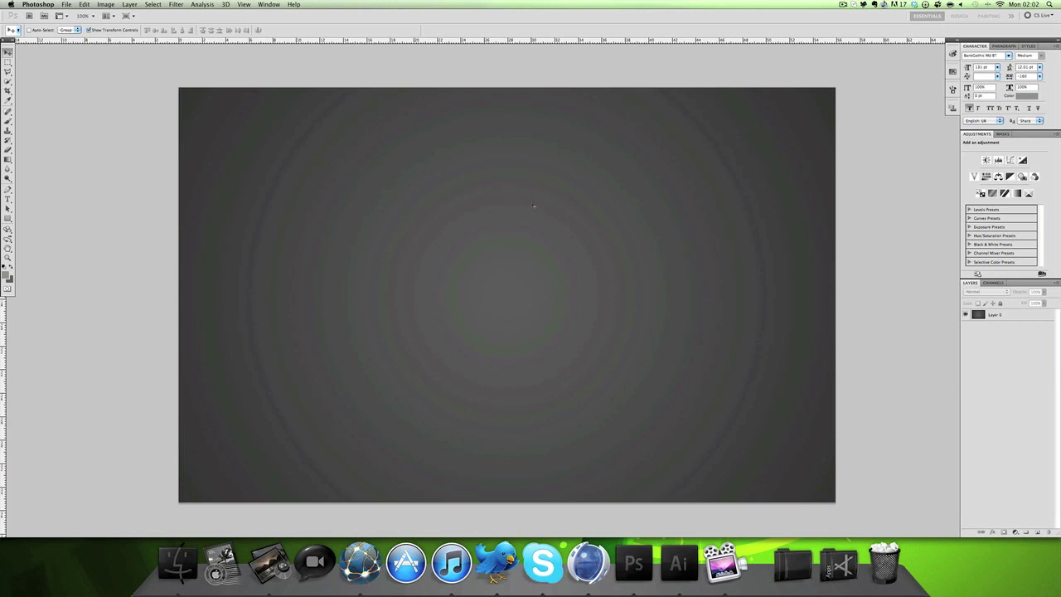
pyautogui.scroll(-1, 537, 204)
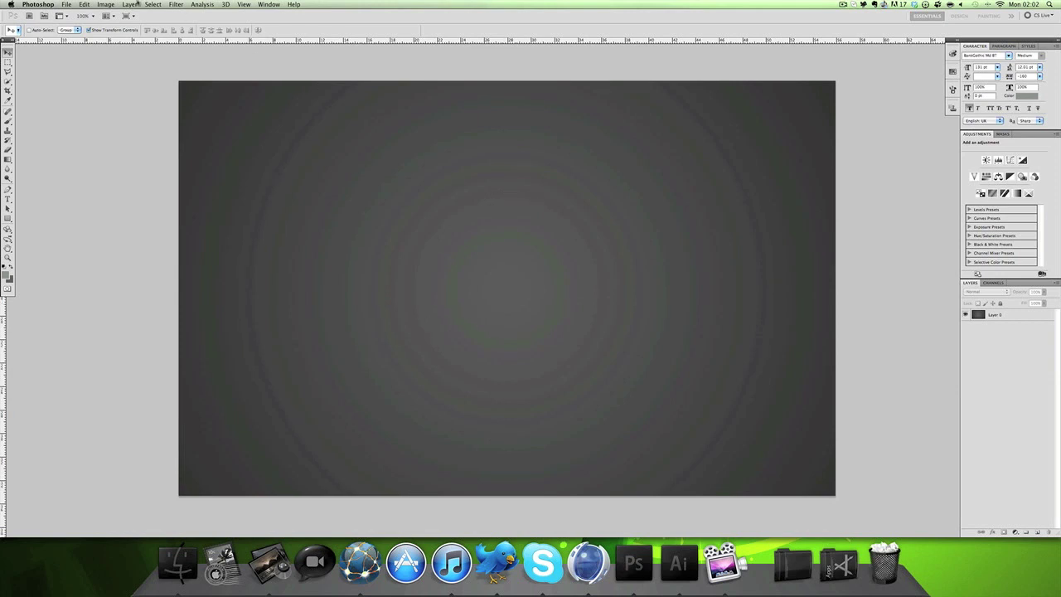
pyautogui.click(176, 4)
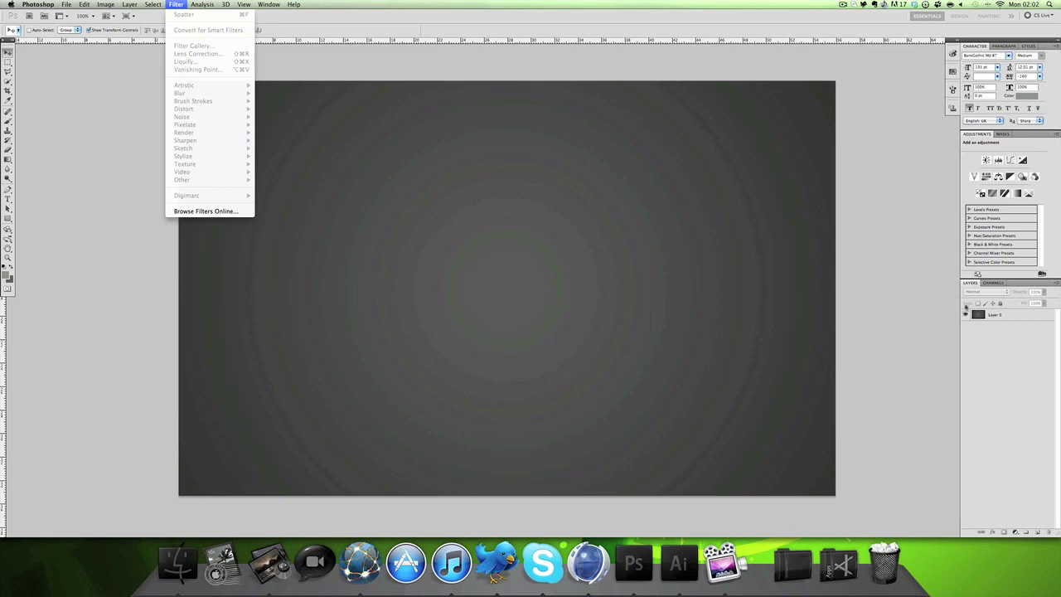
pyautogui.click(995, 314)
pyautogui.click(996, 315)
pyautogui.click(176, 4)
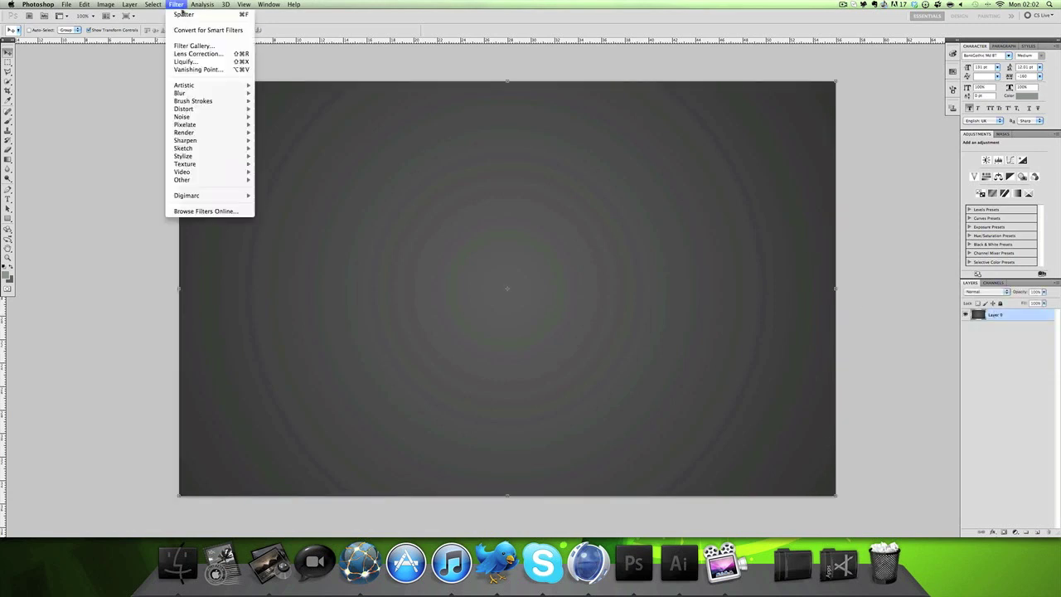
pyautogui.moveTo(199, 100)
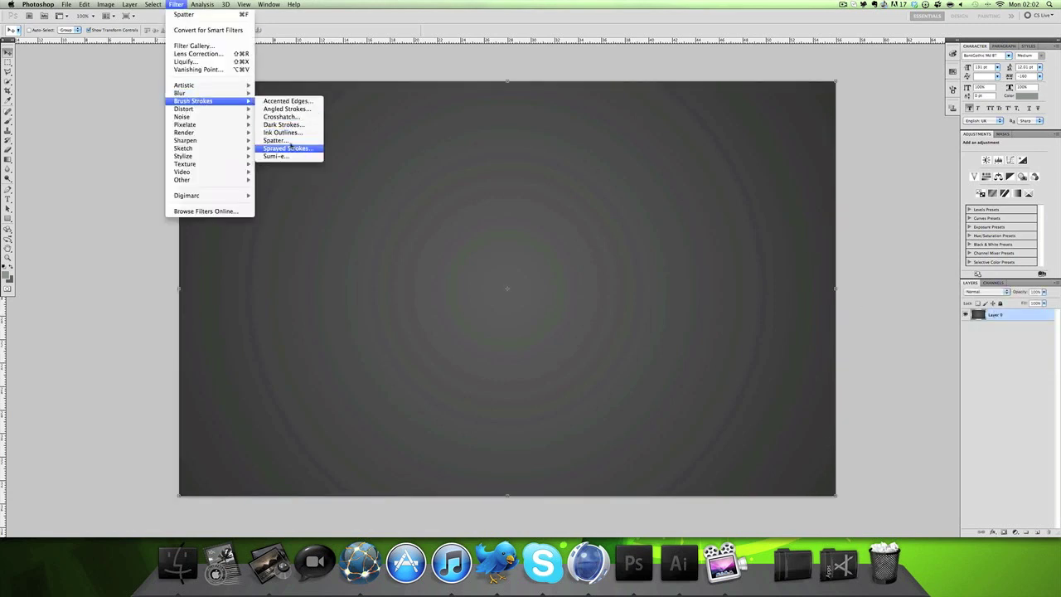
pyautogui.click(290, 139)
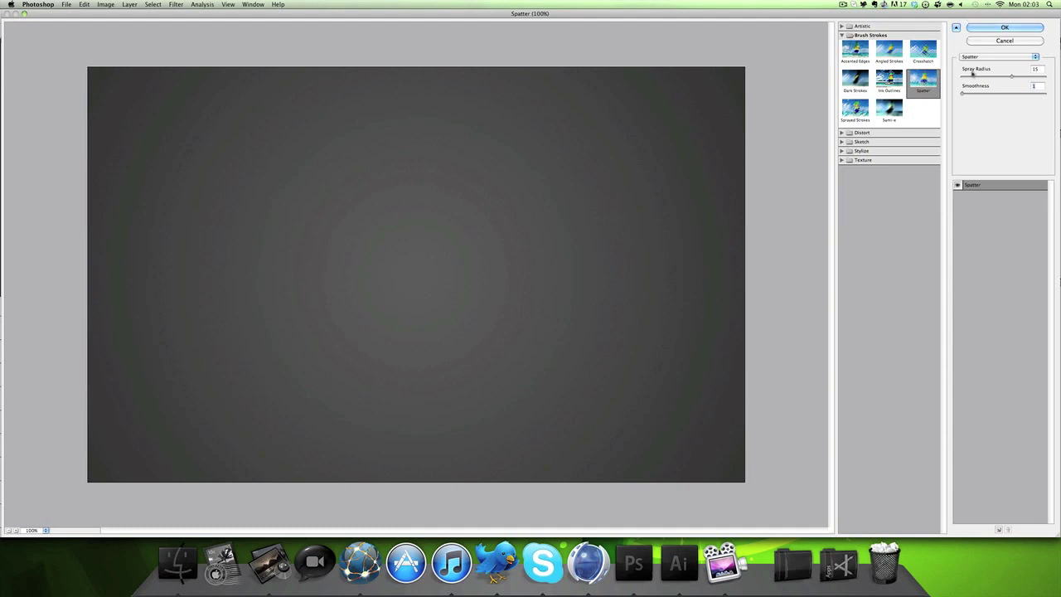
pyautogui.moveTo(1012, 76)
pyautogui.mouseDown()
pyautogui.moveTo(1042, 77)
pyautogui.moveTo(1008, 77)
pyautogui.mouseUp()
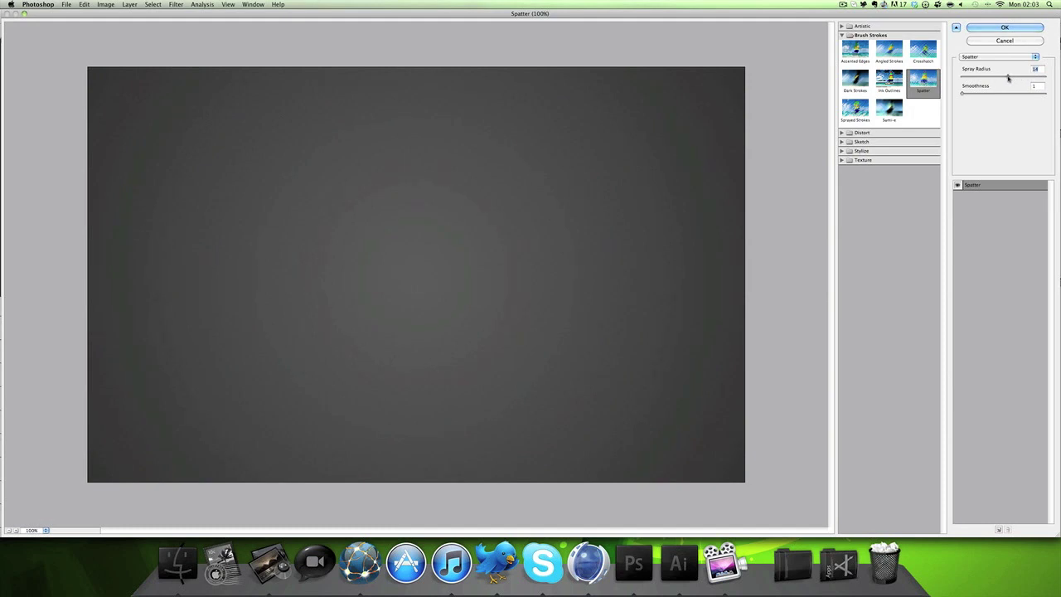
pyautogui.click(1005, 28)
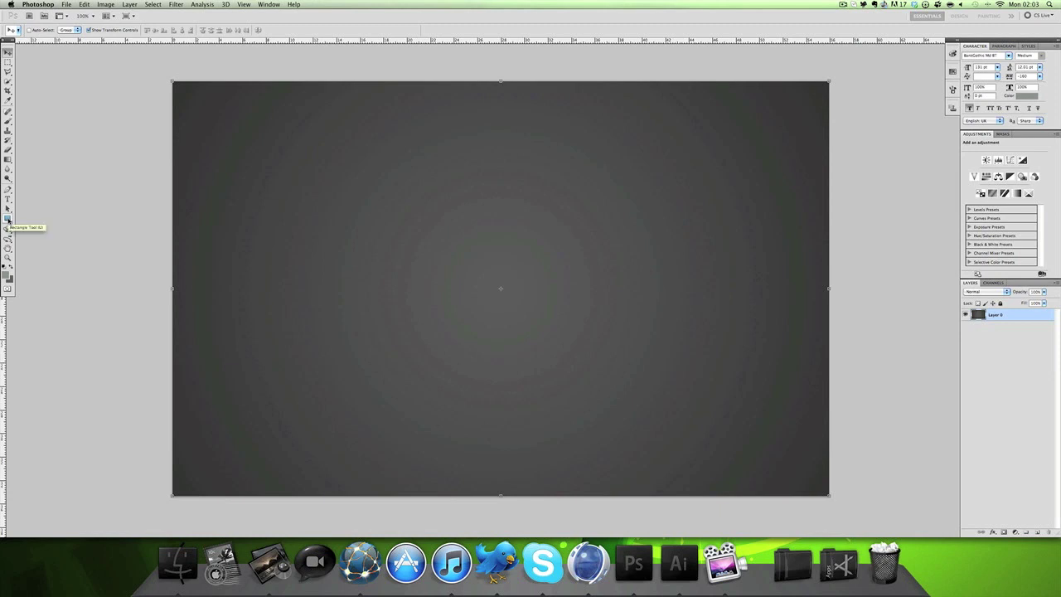
pyautogui.click(8, 189)
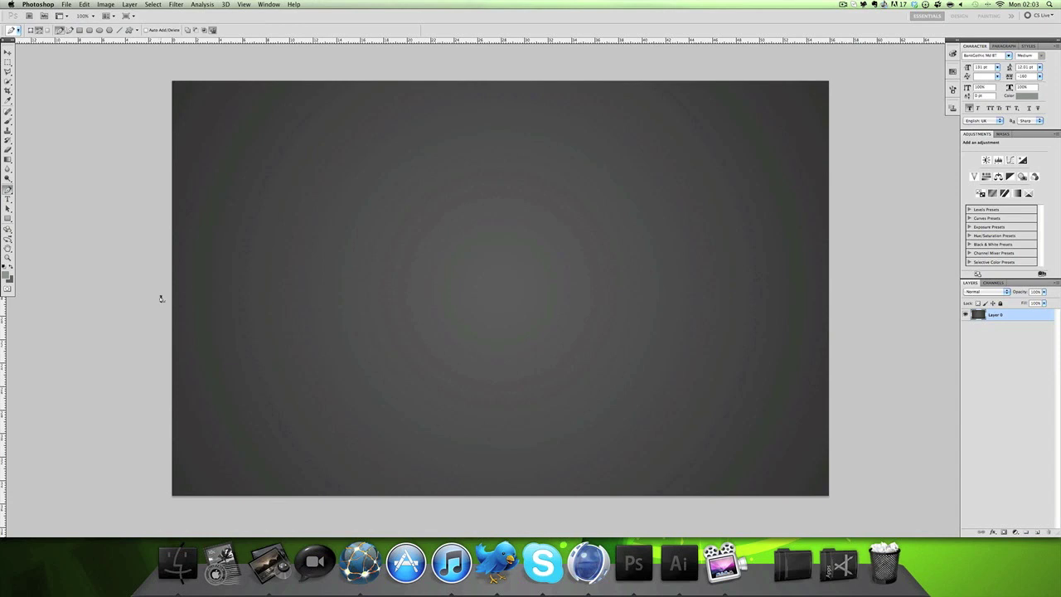
pyautogui.moveTo(528, 312); pyautogui.dragTo(671, 225)
pyautogui.moveTo(847, 296); pyautogui.dragTo(885, 368)
pyautogui.keyDown('alt'); pyautogui.click(847, 296); pyautogui.keyUp('alt')
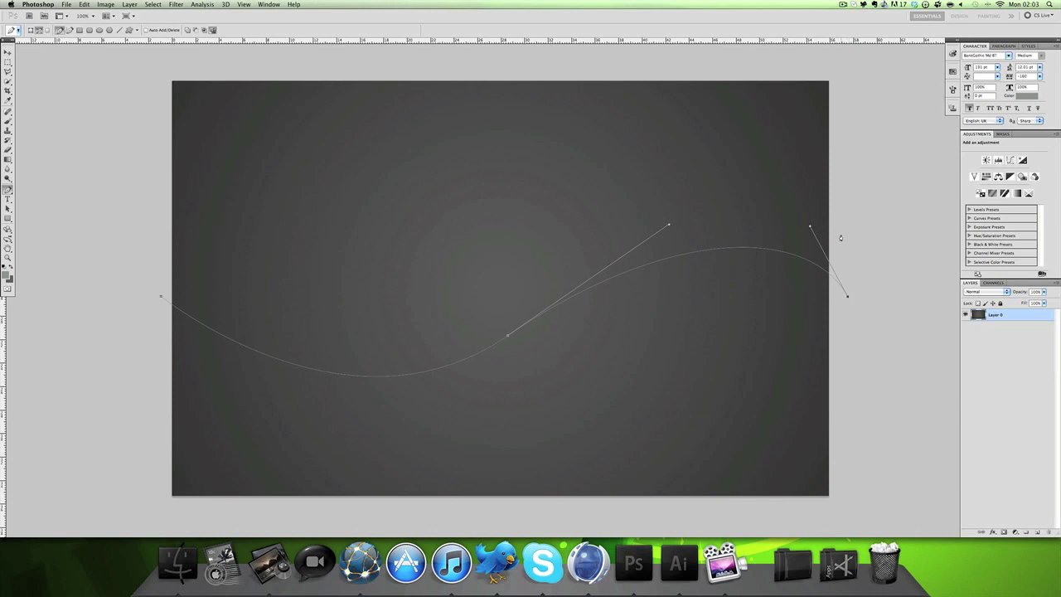
pyautogui.click(846, 160)
pyautogui.moveTo(446, 266); pyautogui.dragTo(281, 409)
pyautogui.click(156, 140)
pyautogui.click(160, 298)
pyautogui.rightClick(609, 383)
pyautogui.click(634, 396)
# Draw the upper S-curve of a wave path across the canvas with the Pen tool, adding a straight edge down beyond its right side
pyautogui.moveTo(503, 286); pyautogui.dragTo(715, 170)
pyautogui.moveTo(863, 207); pyautogui.dragTo(924, 239)
pyautogui.click(861, 200)
pyautogui.click(861, 343)
pyautogui.moveTo(402, 446); pyautogui.dragTo(52, 510)
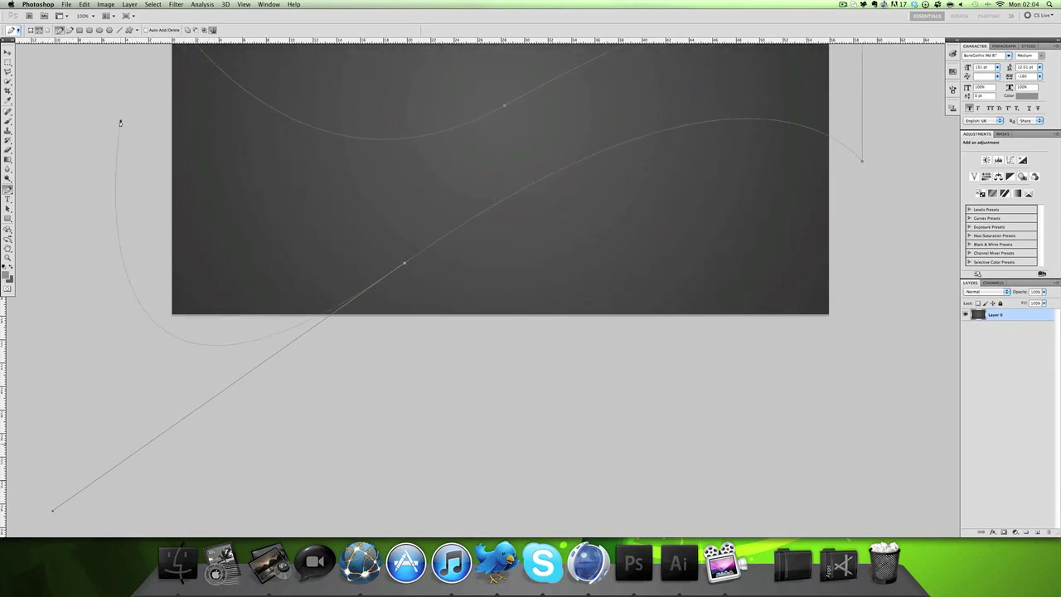
pyautogui.scroll(2, 116, 108)
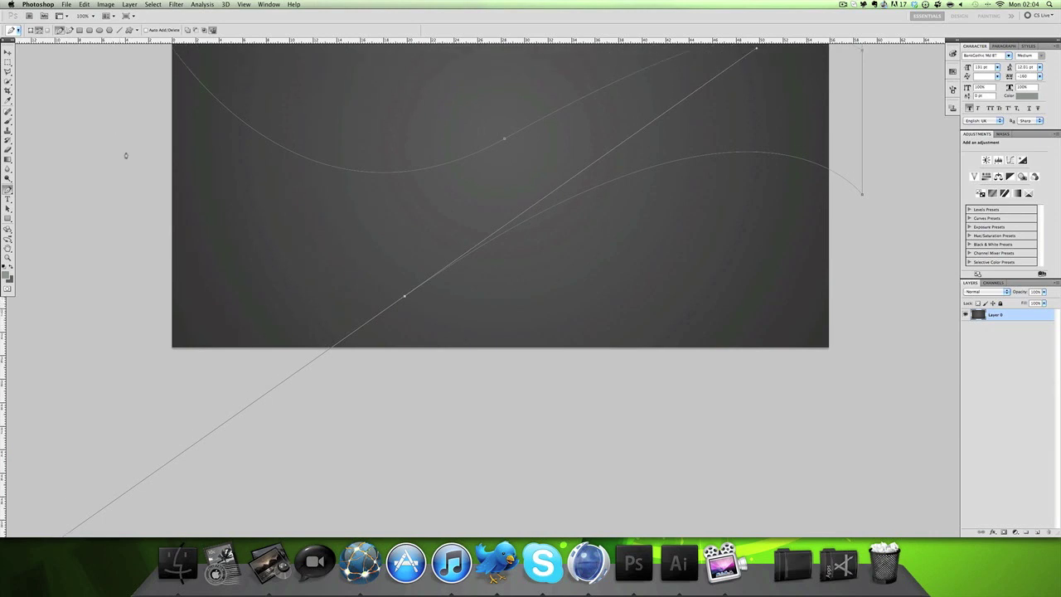
pyautogui.press('alt+super+z')
pyautogui.press('alt+super+z')
pyautogui.press('super+z')
pyautogui.press('super+z')
# Draw the lower curve roughly parallel to the upper one, extend it past the canvas's left edge, and close the wave path
pyautogui.moveTo(507, 220); pyautogui.dragTo(281, 341)
pyautogui.scroll(1, 301, 342)
pyautogui.hscroll(-1, 130, 137)
pyautogui.moveTo(133, 140); pyautogui.dragTo(107, 139)
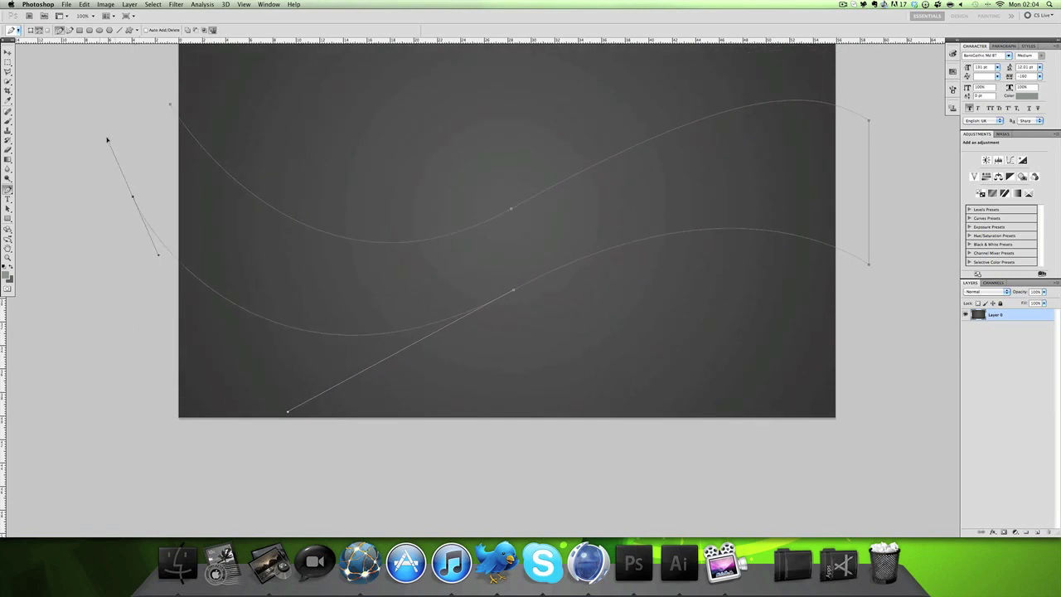
pyautogui.click(169, 104)
pyautogui.scroll(1, 646, 224)
pyautogui.scroll(1, 646, 225)
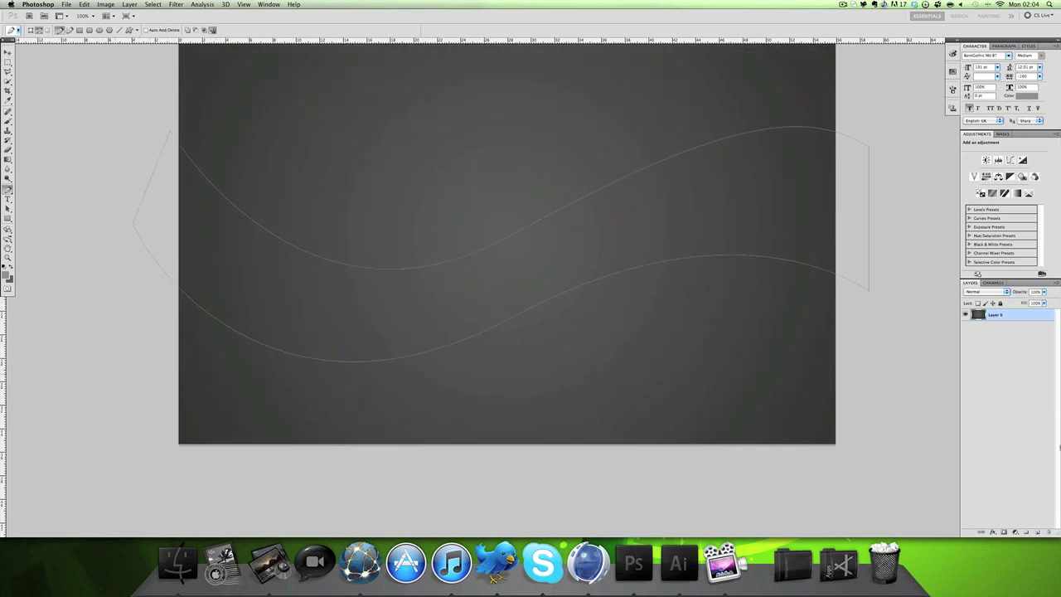
# Fill the wave path with the light grey foreground colour on a new layer and delete the path
pyautogui.click(1037, 531)
pyautogui.rightClick(944, 419)
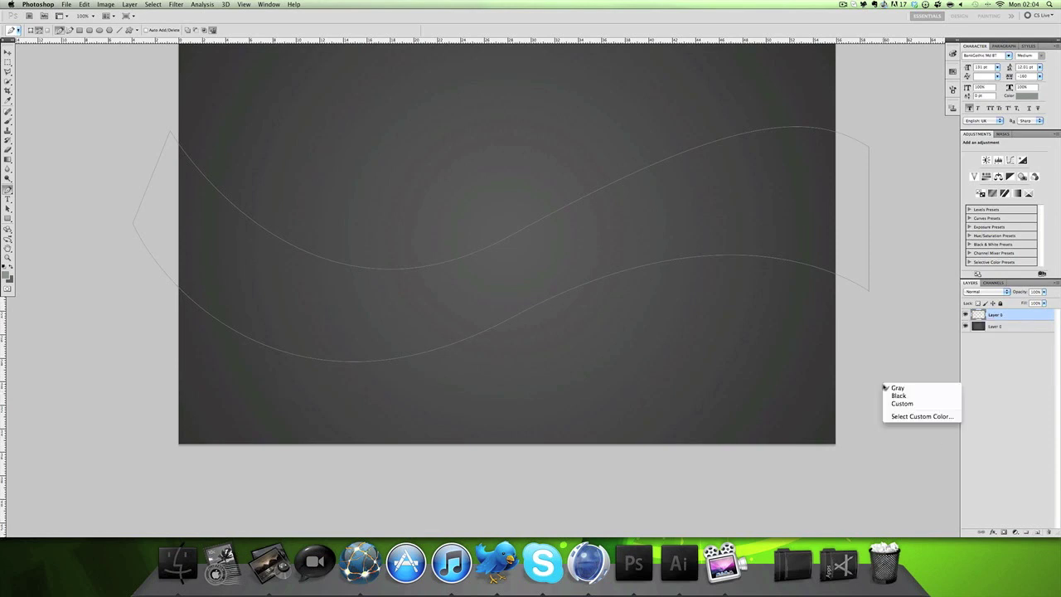
pyautogui.rightClick(769, 390)
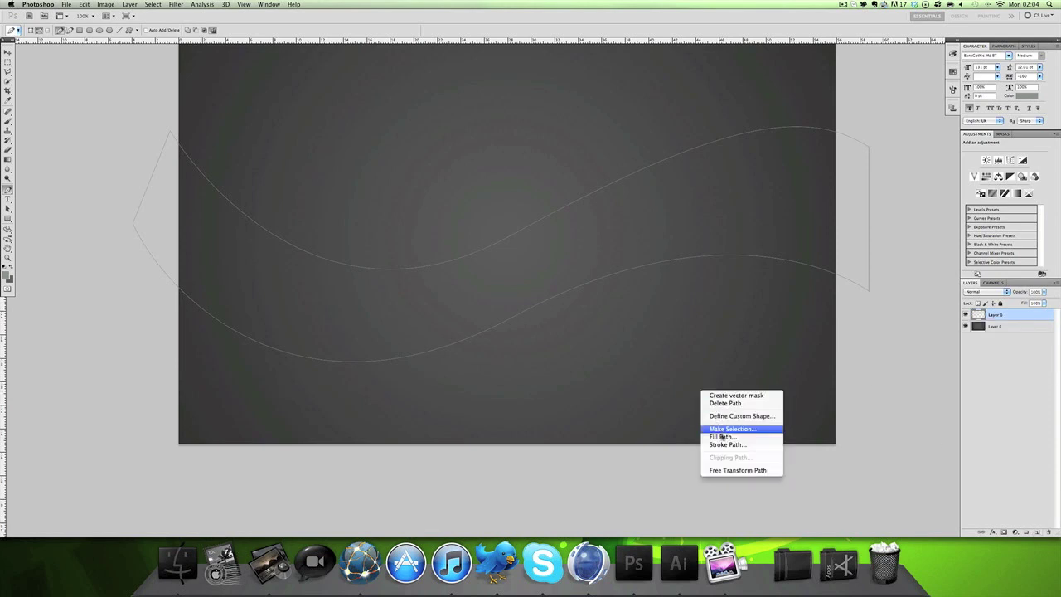
pyautogui.click(721, 437)
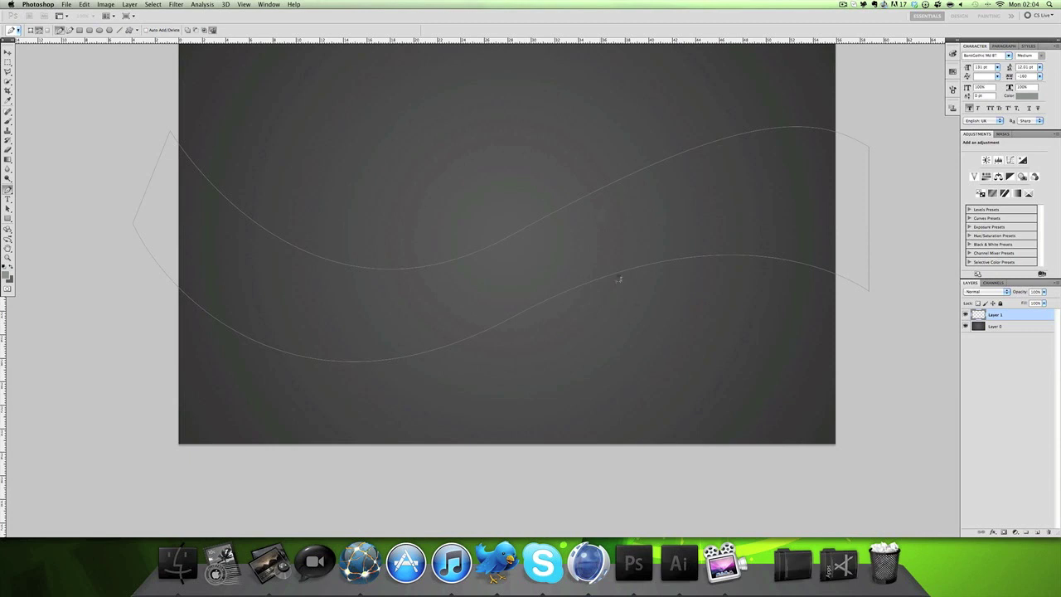
pyautogui.hotkey('alt', 'BackSpace')
pyautogui.rightClick(657, 331)
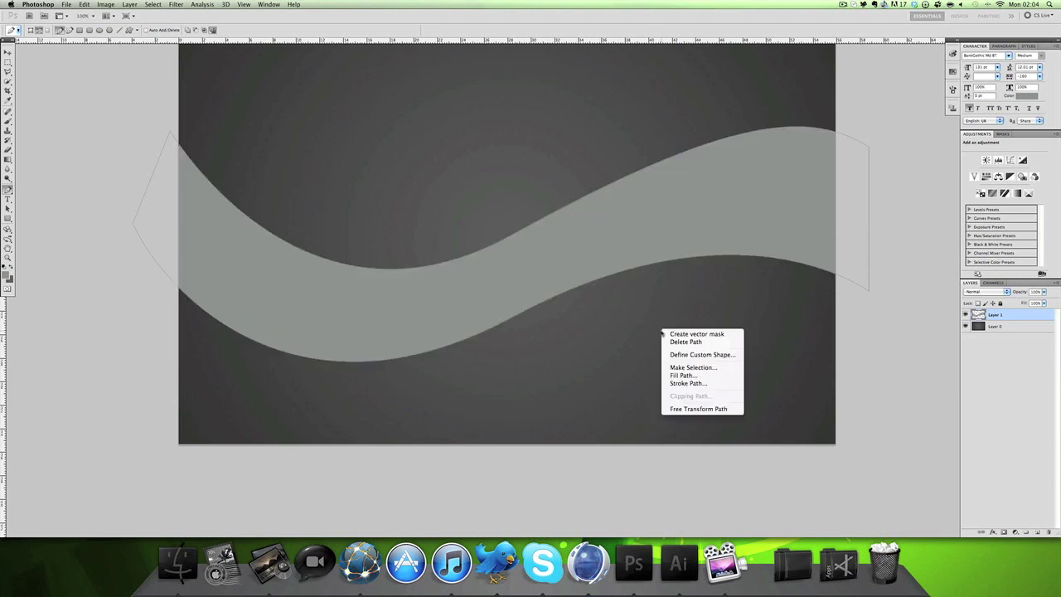
pyautogui.click(682, 347)
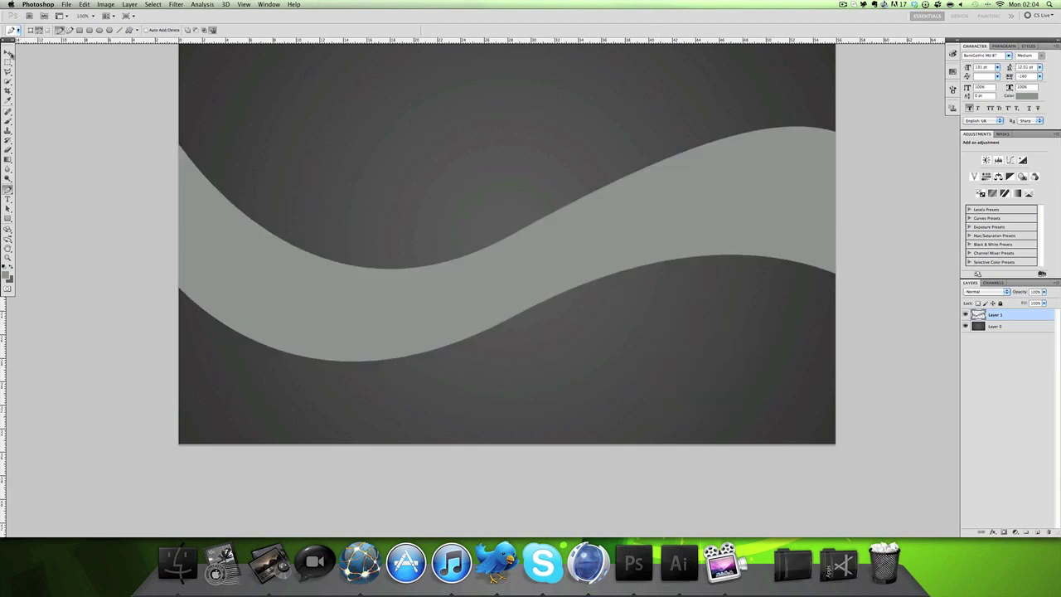
# Nudge the grey wave on Layer 1 slightly upward with the Move tool
pyautogui.click(9, 53)
pyautogui.press('Up')
pyautogui.press('Up')
pyautogui.press('Up')
pyautogui.press('Up')
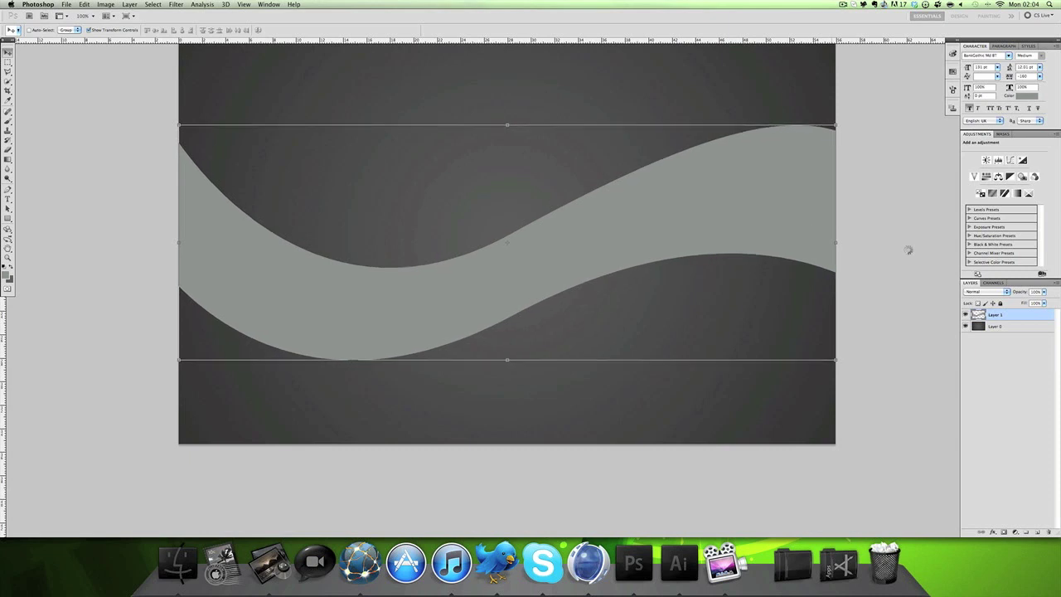
pyautogui.press('Up')
pyautogui.press('Up')
pyautogui.press('Up')
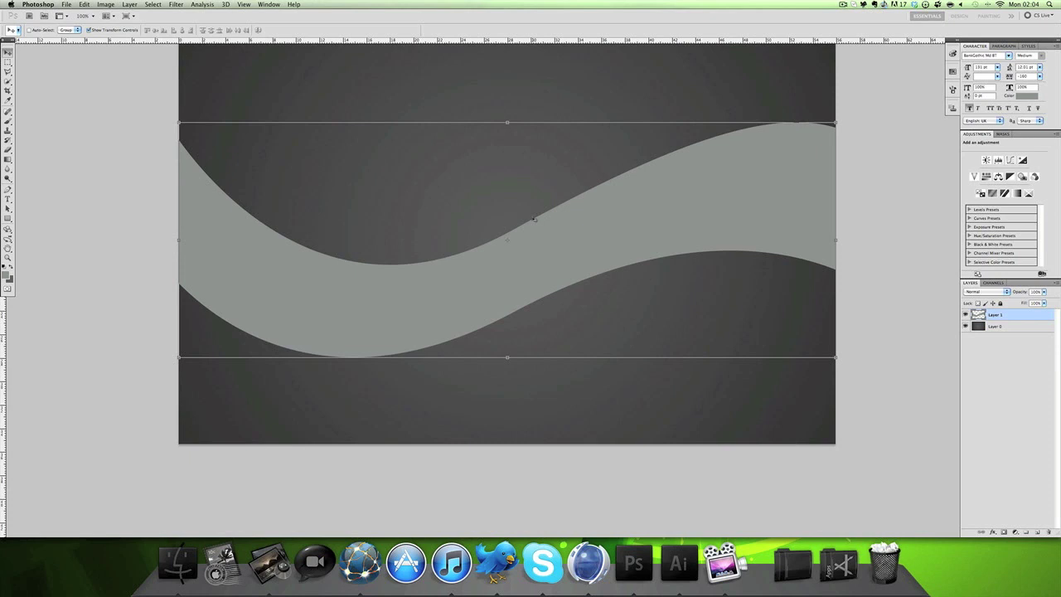
# Copy the wave-shaped area of the Layer 0 background onto a new layer and delete the grey wave on Layer 1
pyautogui.keyDown('super'); pyautogui.click(979, 316); pyautogui.keyUp('super')
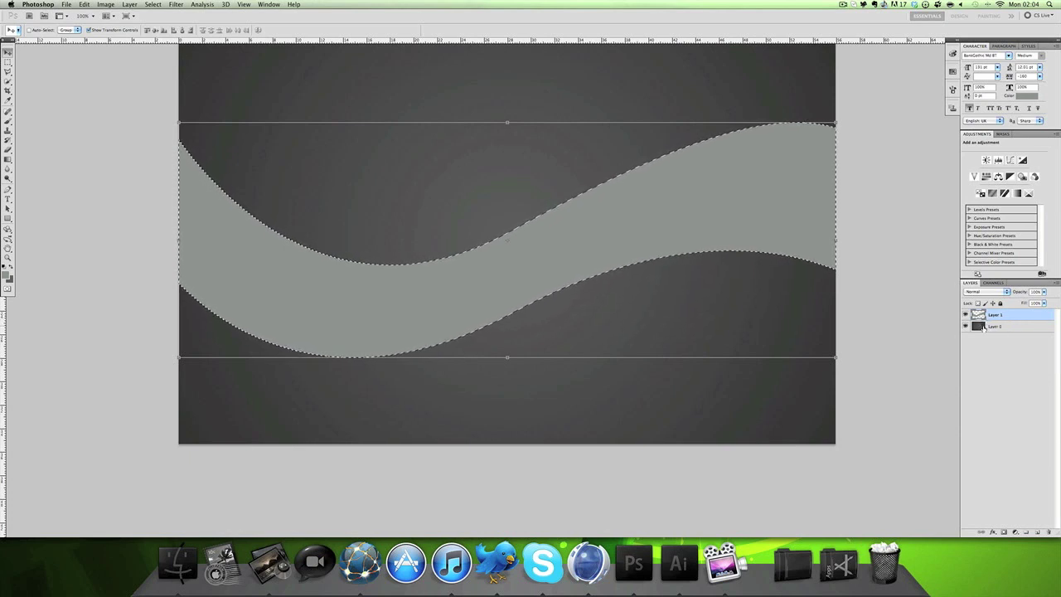
pyautogui.press('super+d')
pyautogui.press('super+shift+d')
pyautogui.click(994, 326)
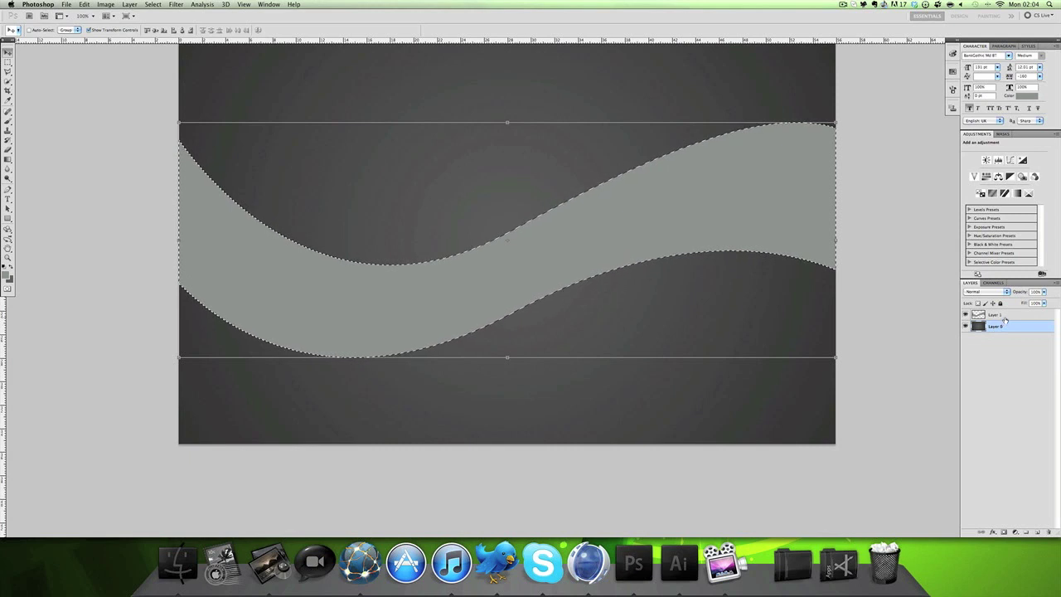
pyautogui.press('super+j')
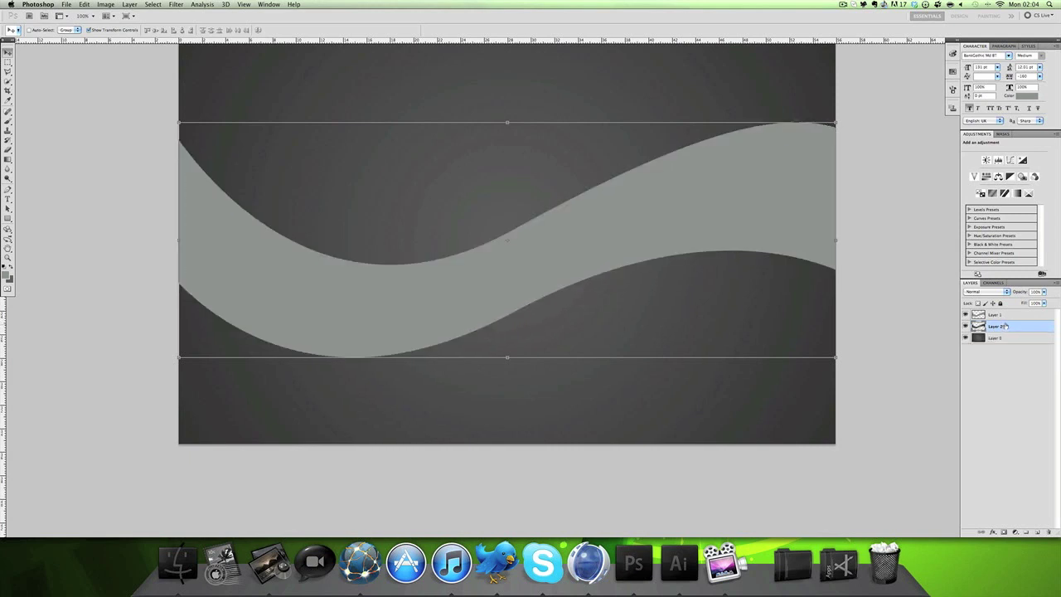
pyautogui.click(999, 316)
pyautogui.press('Delete')
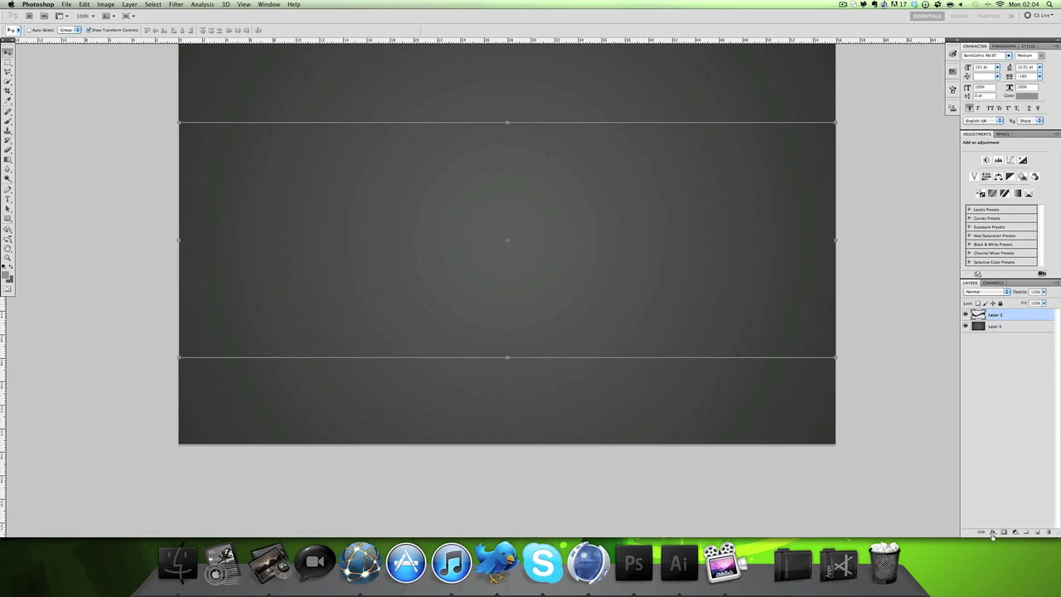
# Try inverting the new wave layer's colours and nudging it, undoing both changes
pyautogui.press('super+i')
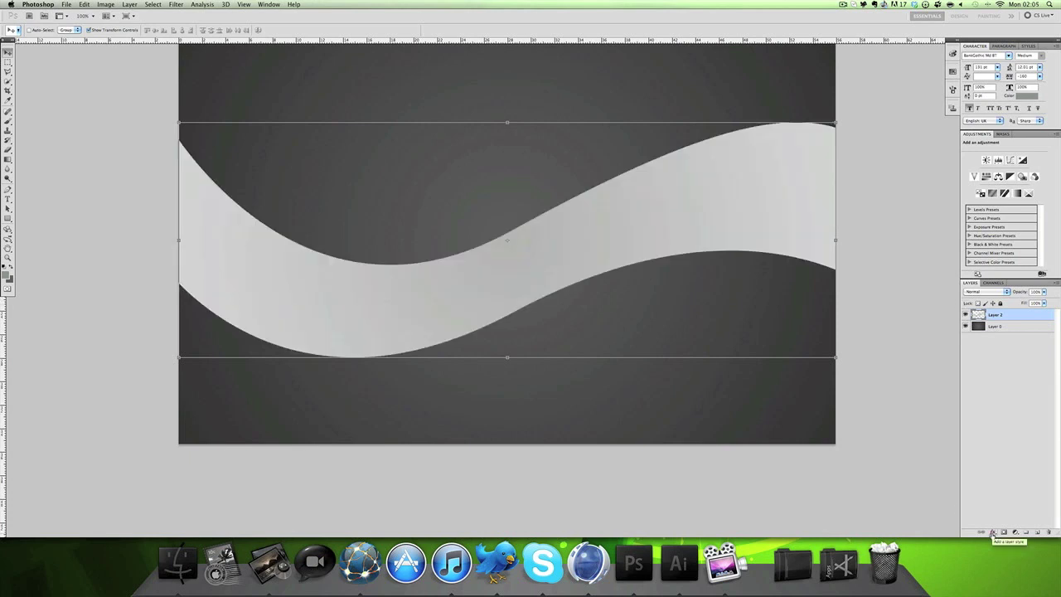
pyautogui.press('super+z')
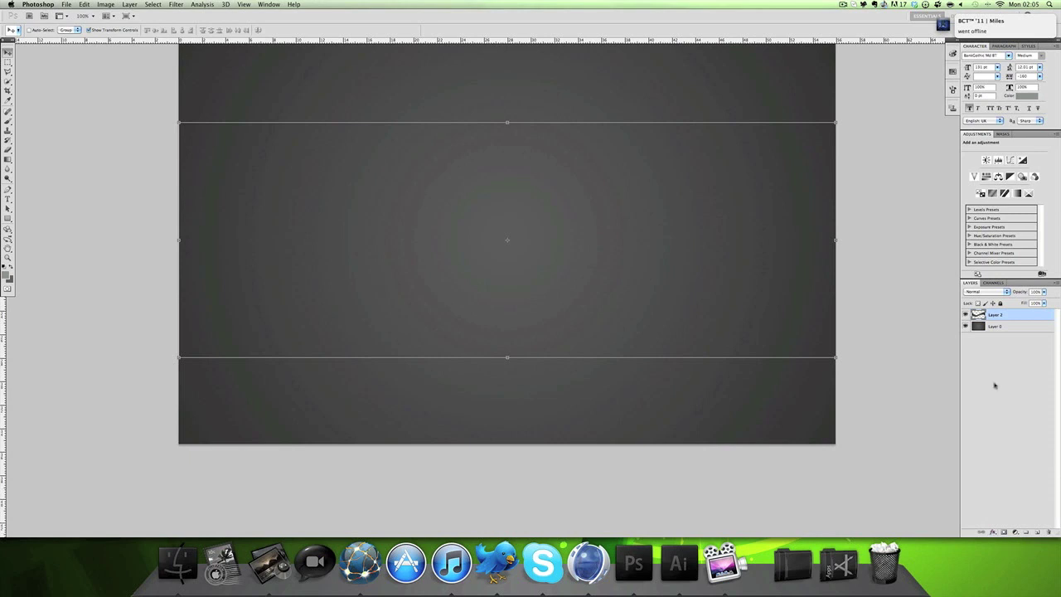
pyautogui.moveTo(603, 253)
pyautogui.mouseDown()
pyautogui.moveTo(601, 94)
pyautogui.moveTo(604, 251)
pyautogui.mouseUp()
pyautogui.press('super+z')
# Add a white outside Stroke effect to the wave on Layer 2
pyautogui.click(993, 532)
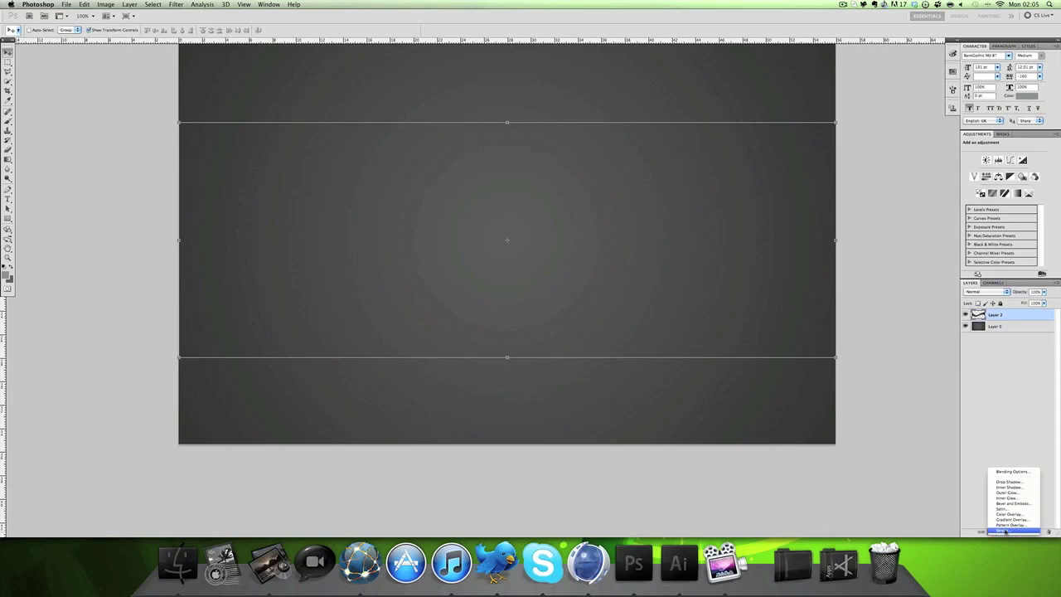
pyautogui.click(1005, 531)
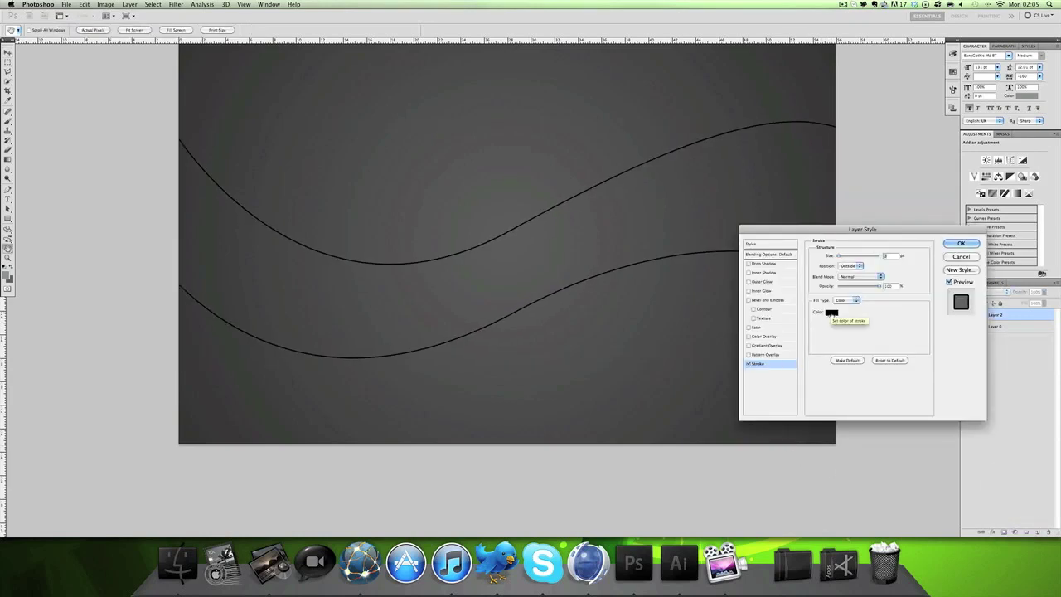
pyautogui.click(831, 313)
pyautogui.moveTo(839, 385); pyautogui.dragTo(680, 282)
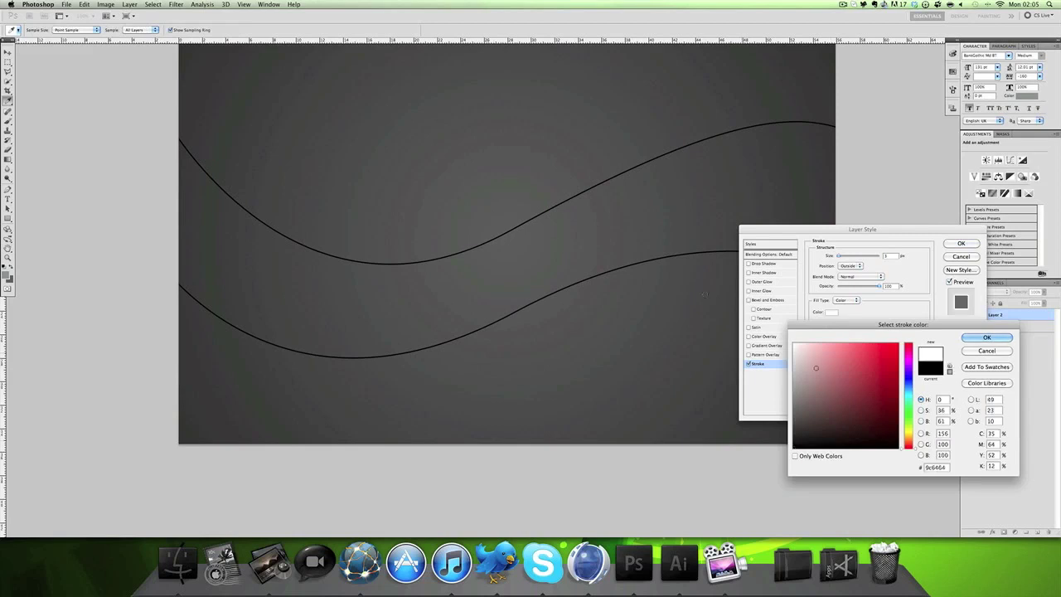
pyautogui.click(986, 337)
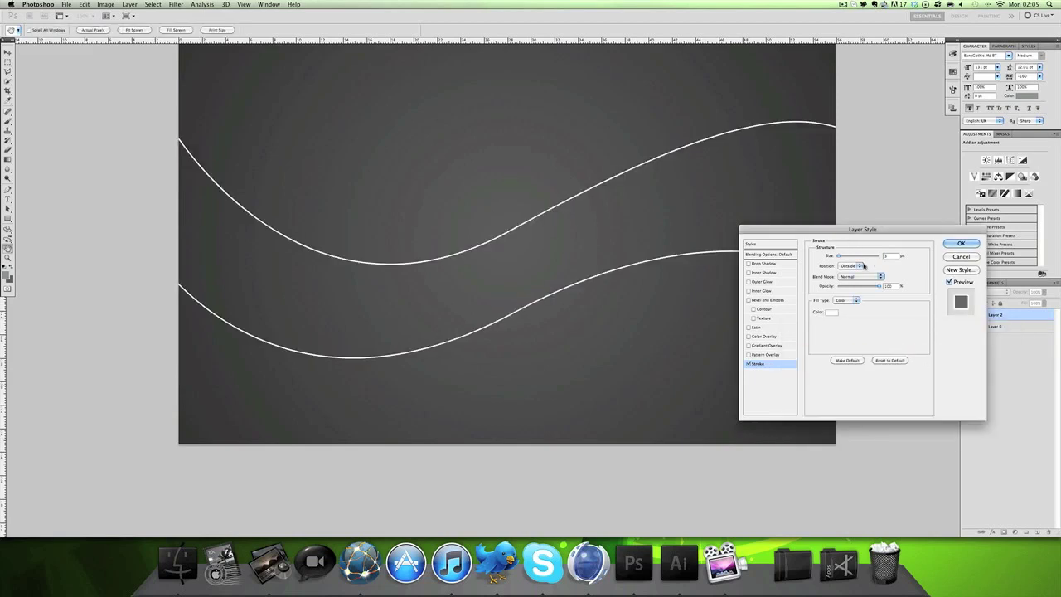
# Reduce the wave stroke's size by one pixel and set its blend mode to Soft Light
pyautogui.click(892, 256)
pyautogui.press('Down')
pyautogui.click(864, 280)
pyautogui.click(849, 362)
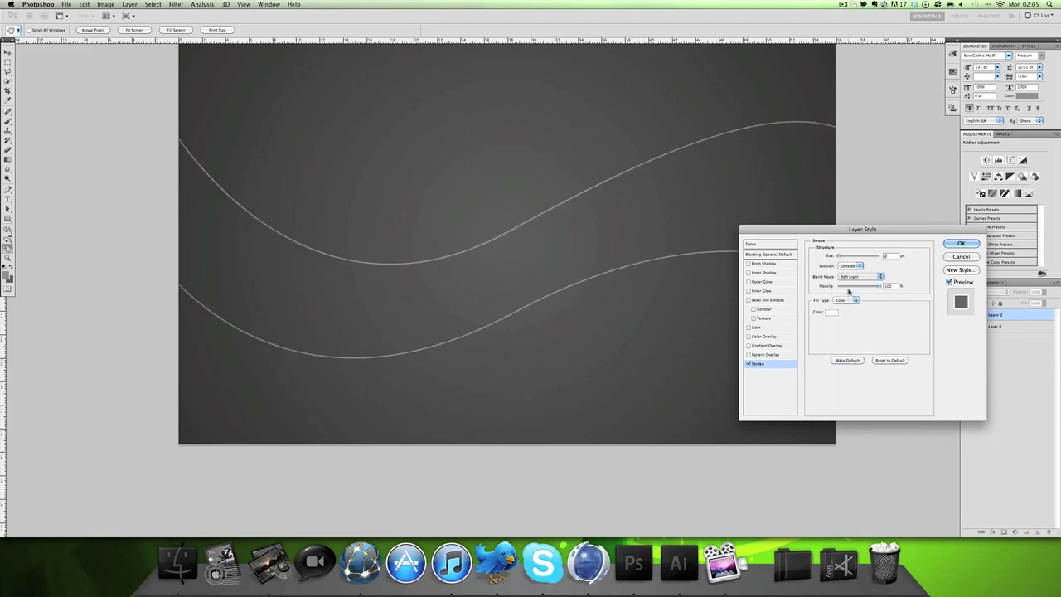
# Set the stroke's blend mode to Normal and its colour to a neutral dark grey close to the background
pyautogui.click(854, 282)
pyautogui.click(853, 275)
pyautogui.click(853, 281)
pyautogui.click(854, 290)
pyautogui.click(852, 282)
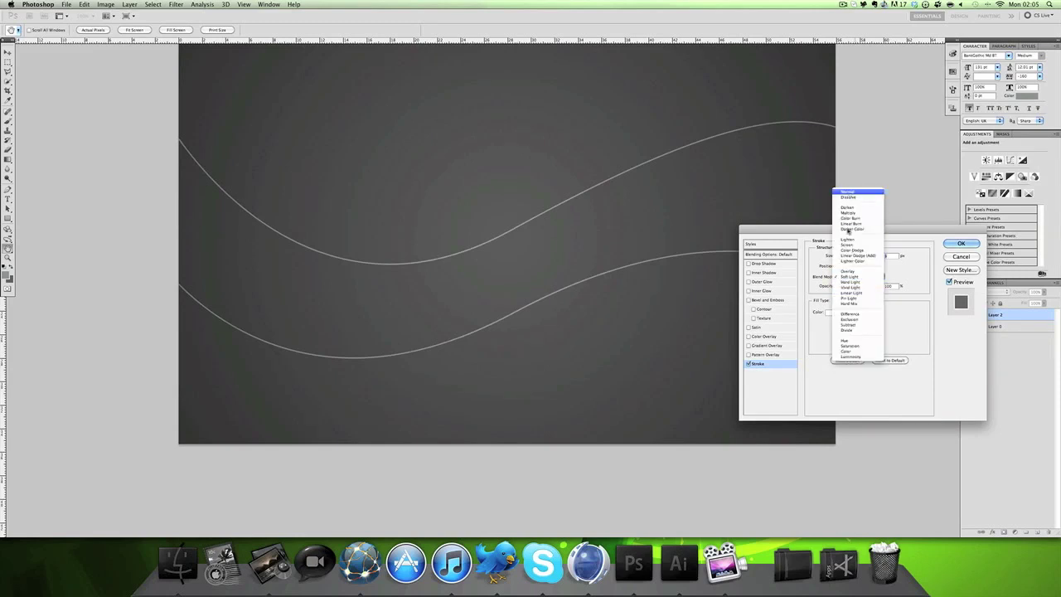
pyautogui.click(848, 195)
pyautogui.click(831, 311)
pyautogui.click(816, 398)
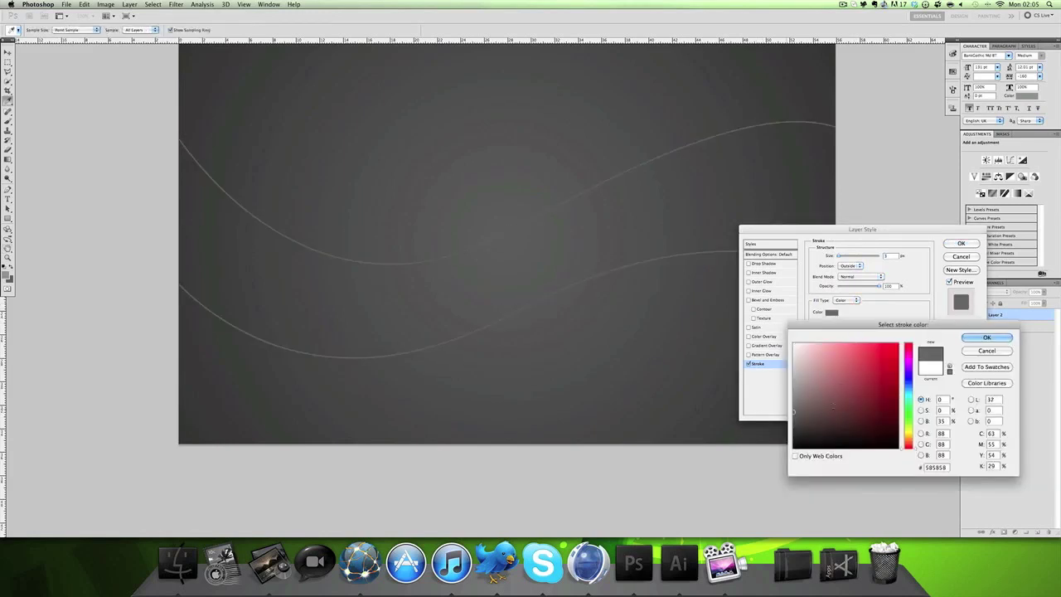
pyautogui.moveTo(816, 398); pyautogui.dragTo(774, 403)
pyautogui.click(978, 338)
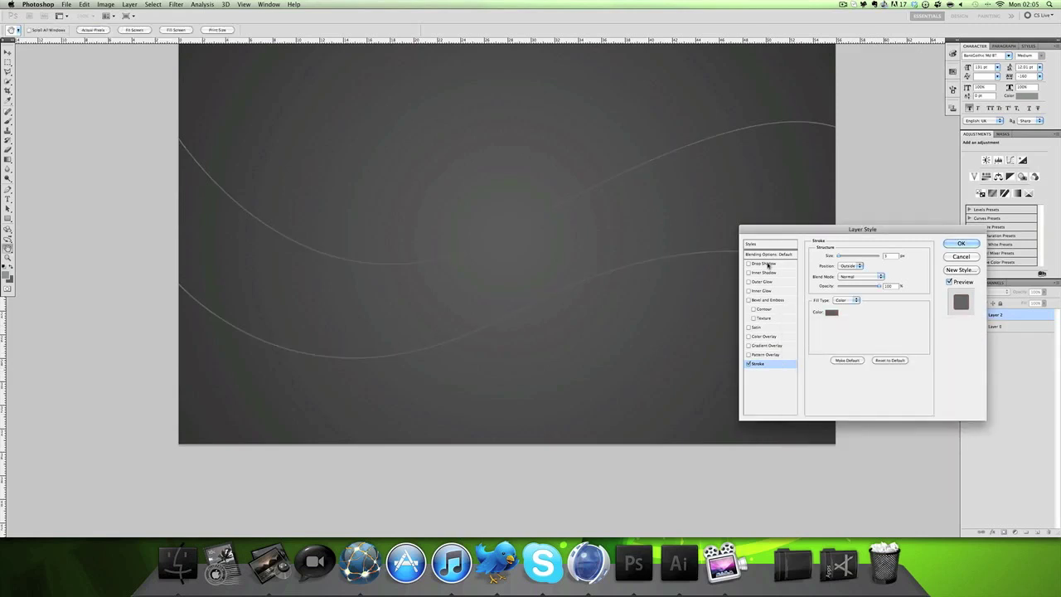
# Add a soft black Multiply Inner Shadow at 100% opacity to the wave, adjusting distance, choke and size, and apply the layer style
pyautogui.click(768, 276)
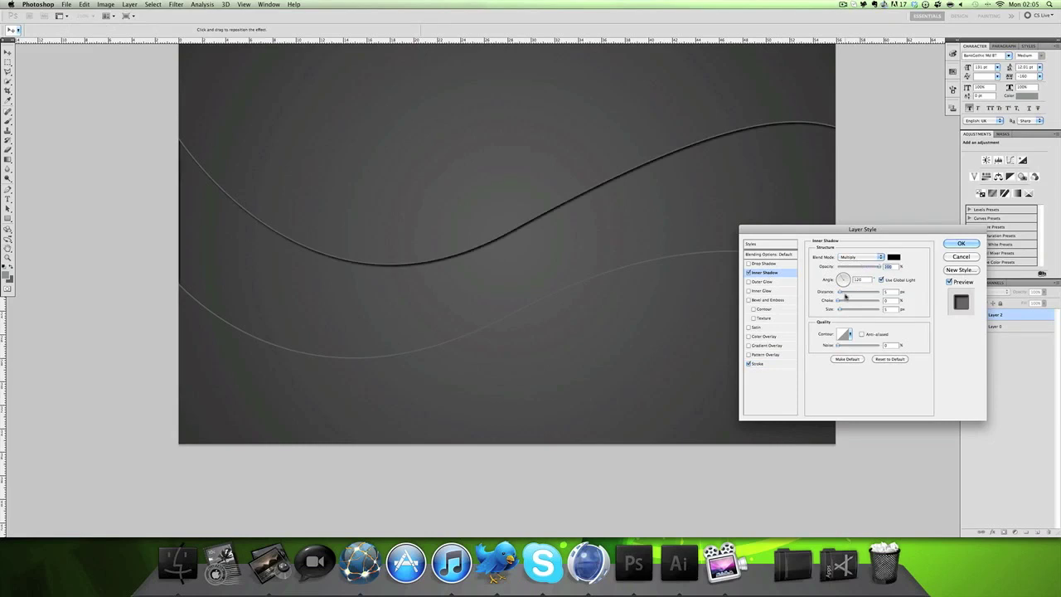
pyautogui.moveTo(840, 293); pyautogui.dragTo(841, 295)
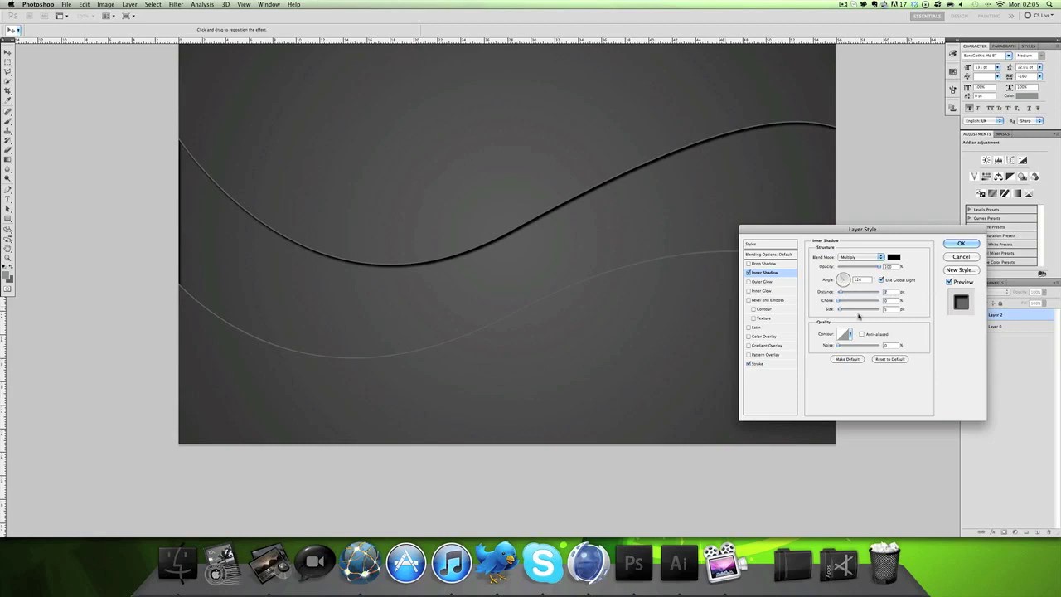
pyautogui.moveTo(840, 310)
pyautogui.mouseDown()
pyautogui.moveTo(845, 302)
pyautogui.moveTo(845, 312)
pyautogui.moveTo(819, 300)
pyautogui.moveTo(839, 298)
pyautogui.mouseUp()
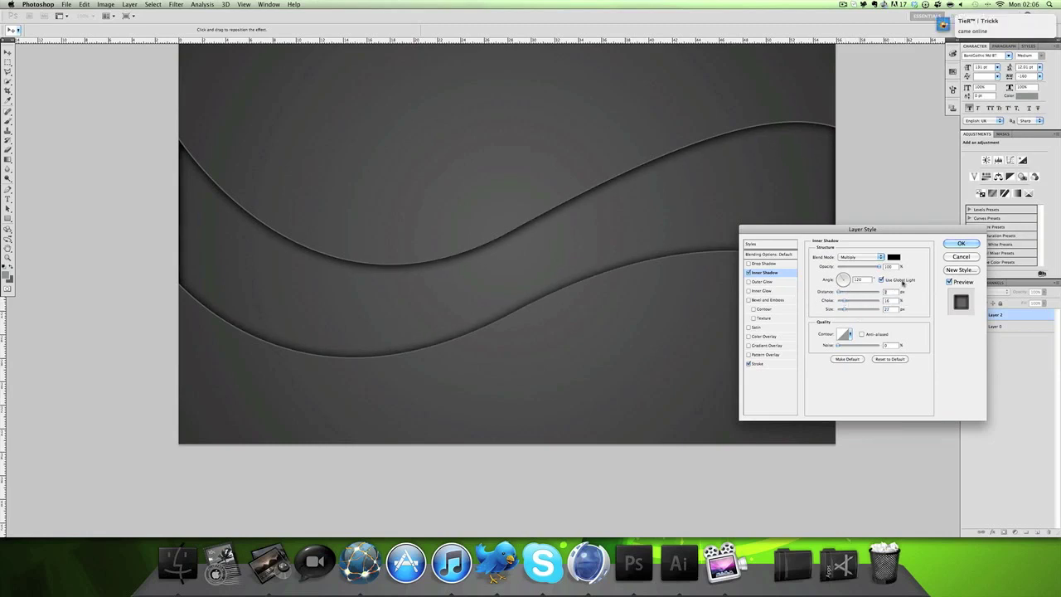
pyautogui.moveTo(894, 290); pyautogui.dragTo(844, 310)
pyautogui.click(960, 243)
# Stretch the wave layer horizontally slightly past both canvas edges and collapse its effects list
pyautogui.press('v')
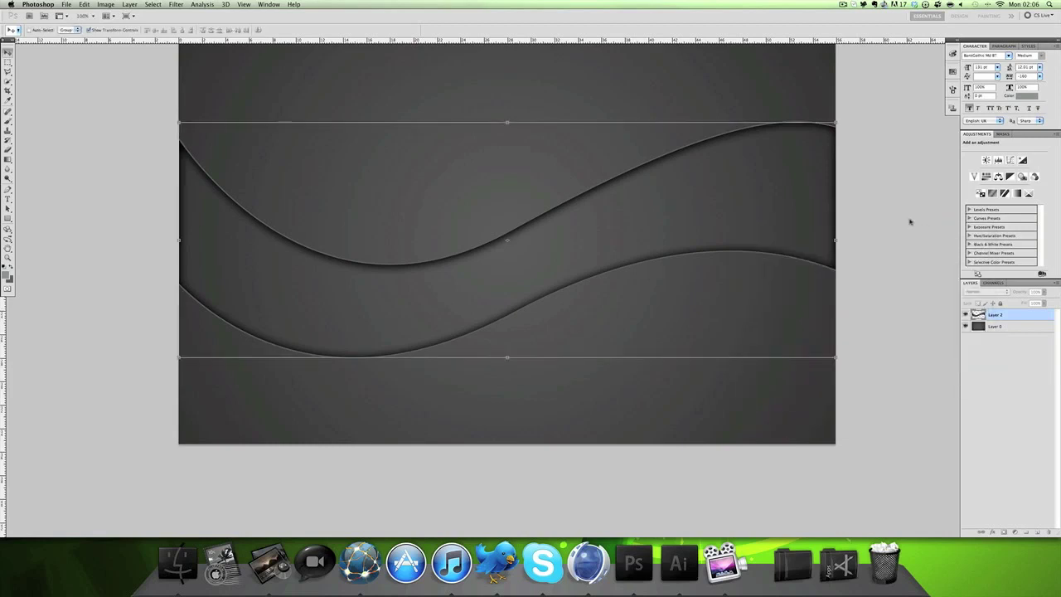
pyautogui.moveTo(837, 241); pyautogui.dragTo(850, 241)
pyautogui.press('Return')
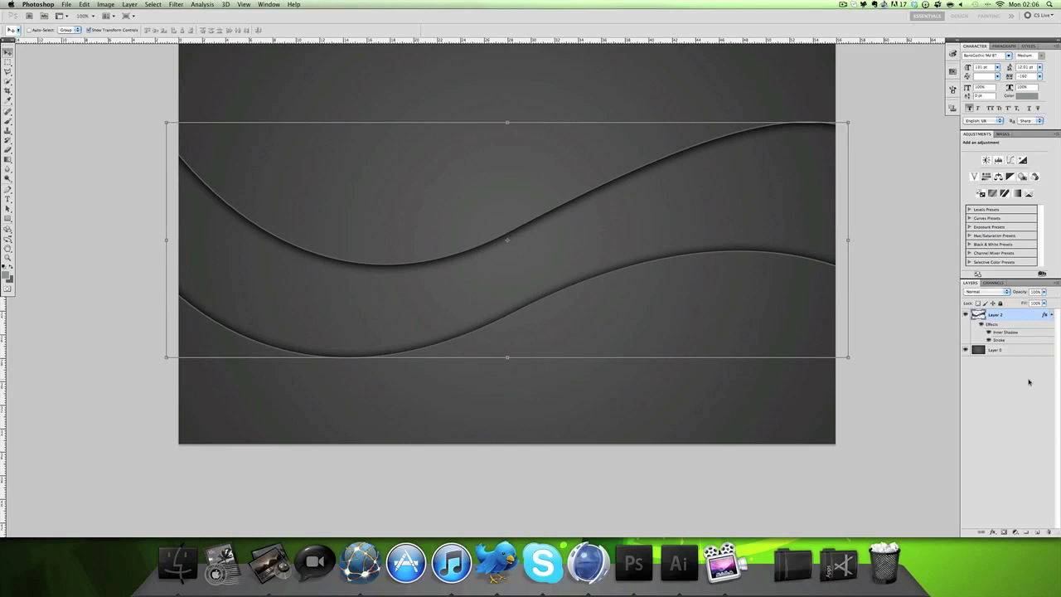
pyautogui.click(1029, 382)
pyautogui.click(1050, 315)
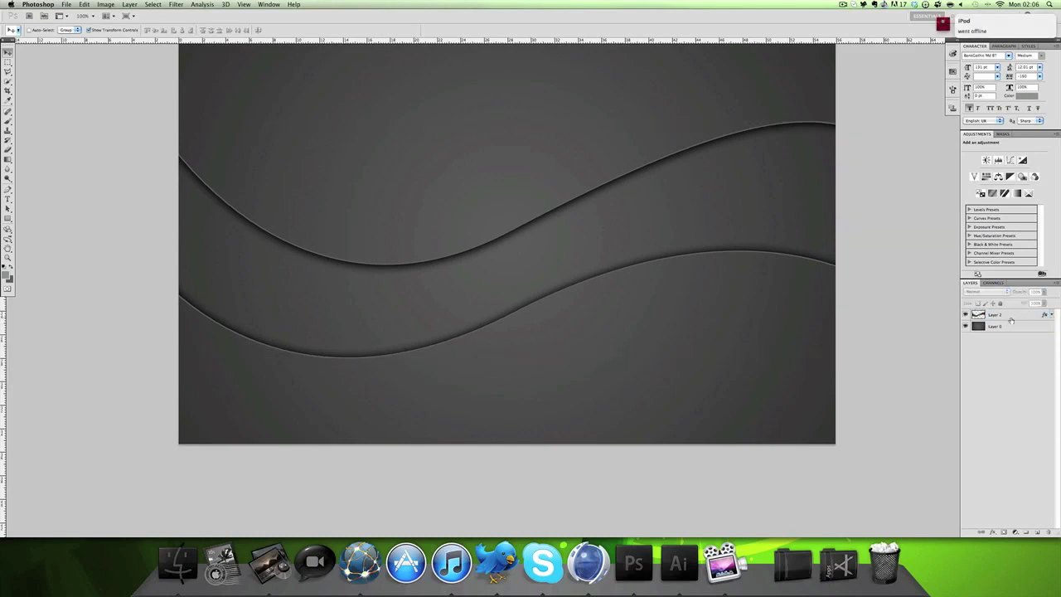
pyautogui.scroll(2, 600, 237)
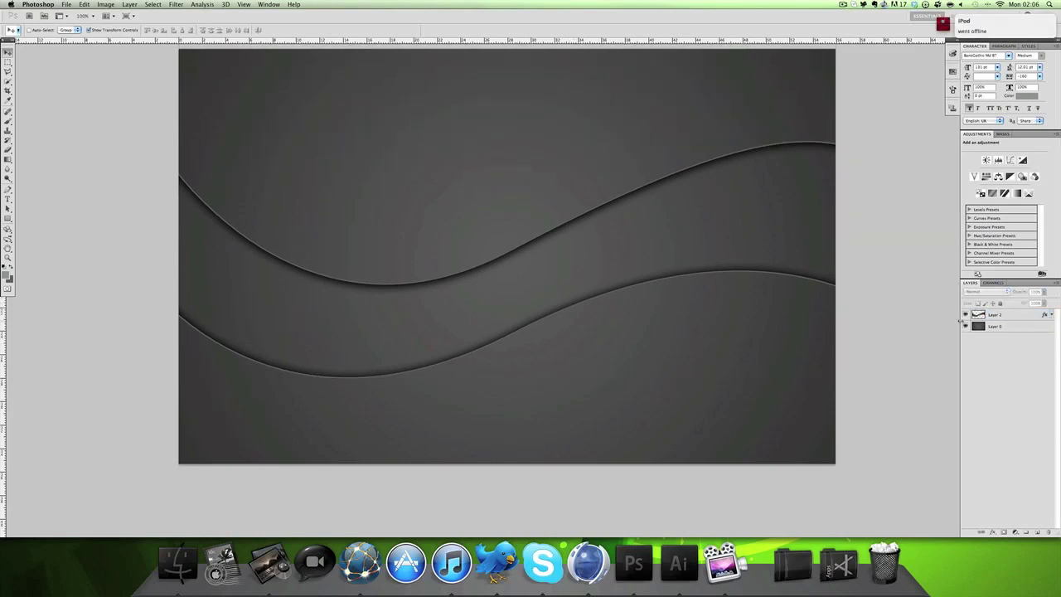
# Add a subtle black Drop Shadow to the wave on Layer 2, adjusting its distance, spread and size
pyautogui.click(992, 315)
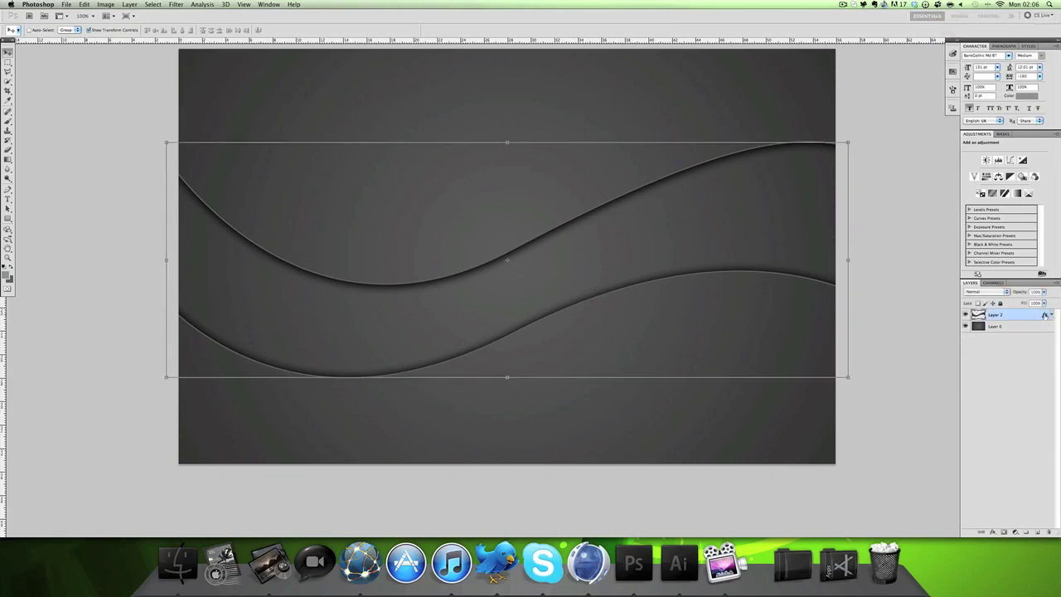
pyautogui.doubleClick(1046, 315)
pyautogui.click(770, 264)
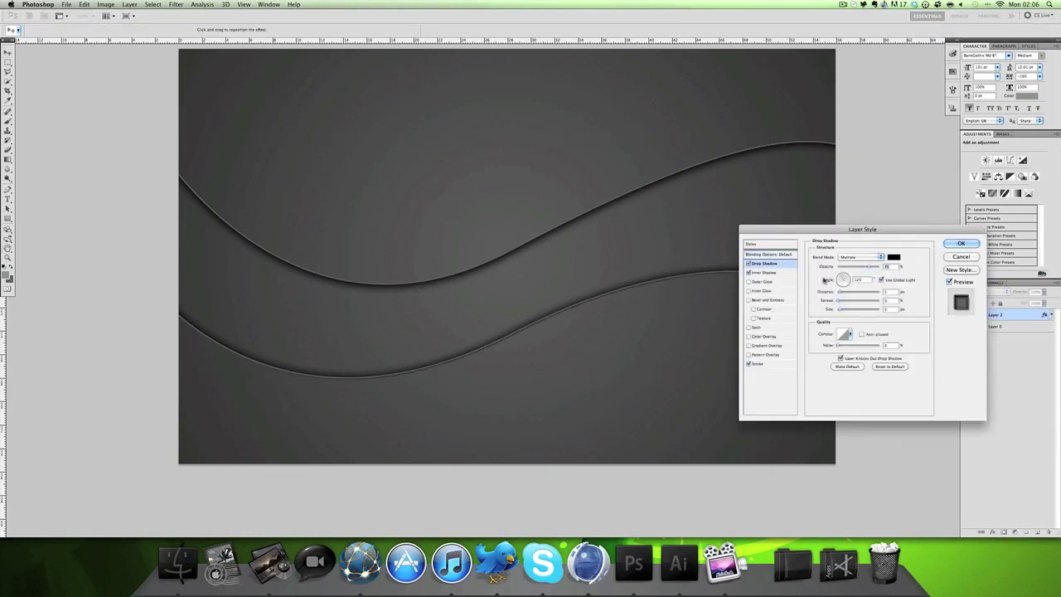
pyautogui.moveTo(840, 292); pyautogui.dragTo(768, 297)
pyautogui.moveTo(837, 301); pyautogui.dragTo(842, 310)
pyautogui.click(969, 243)
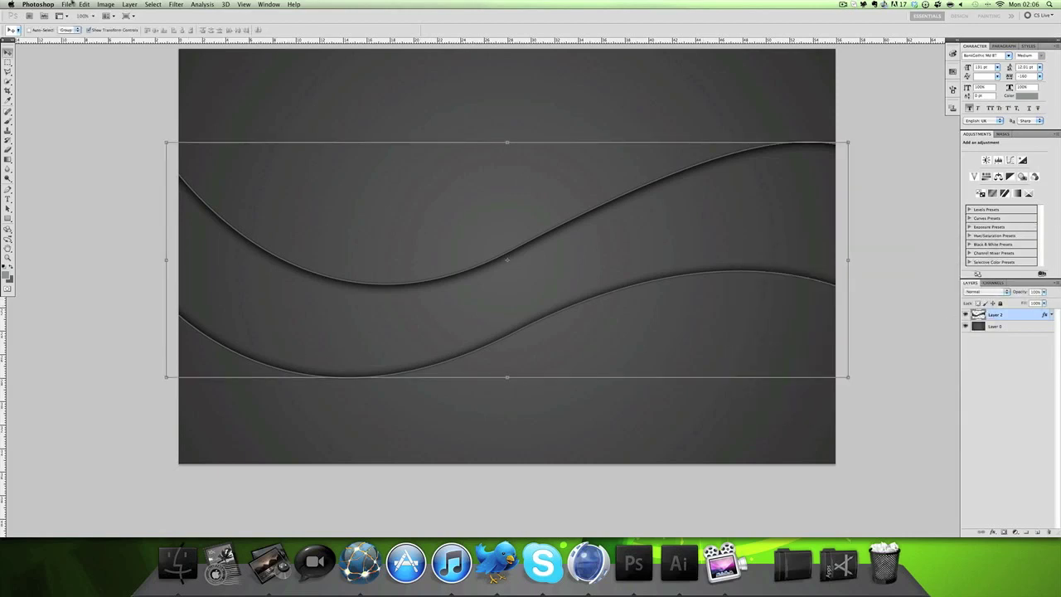
# Create a white BankGothic Md BT text box across the upper canvas containing STRATZSTRATZ
pyautogui.click(8, 200)
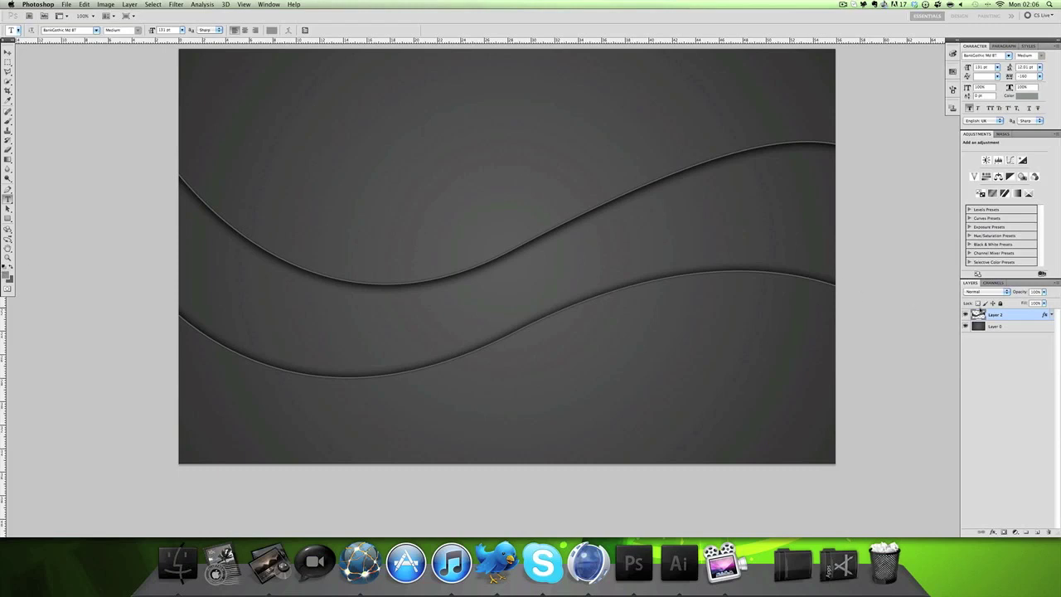
pyautogui.click(4, 265)
pyautogui.moveTo(277, 104); pyautogui.dragTo(798, 230)
pyautogui.write('STRATZ')
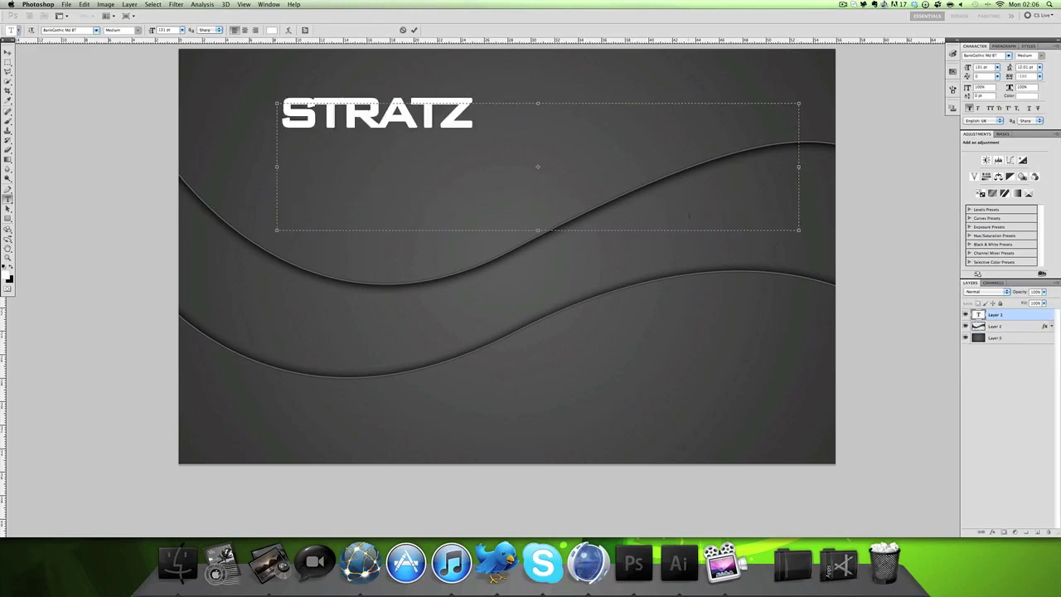
pyautogui.write('STRATZ')
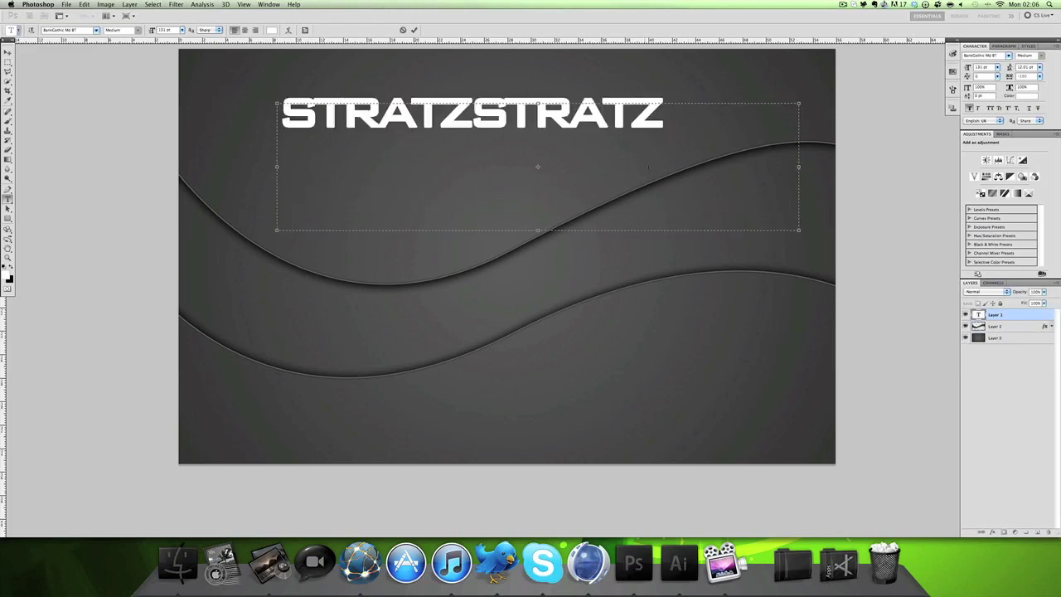
# Turn Faux Bold off and back on for the second STRATZ
pyautogui.moveTo(668, 160); pyautogui.dragTo(471, 131)
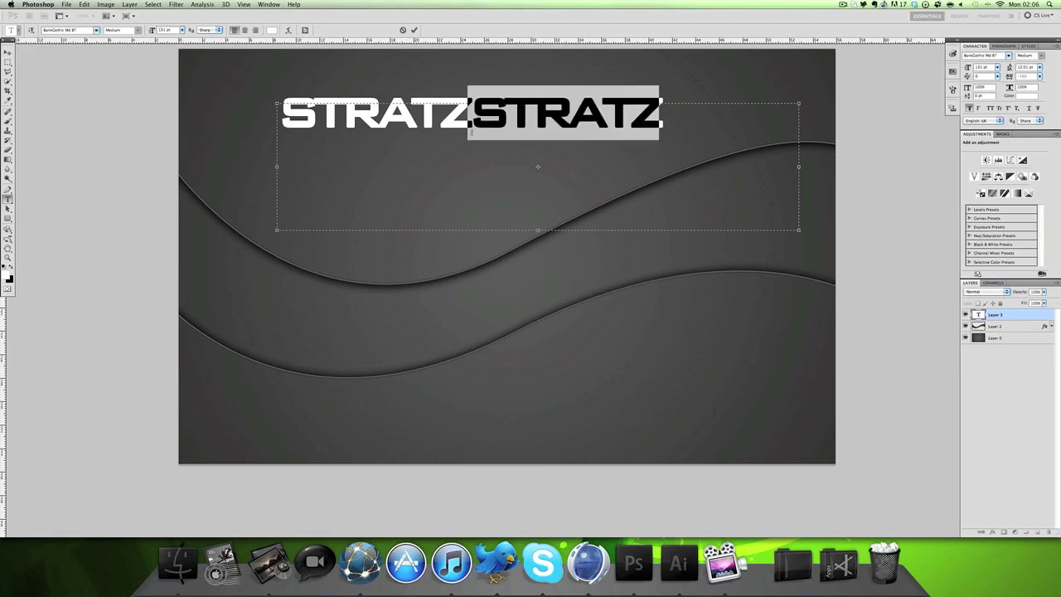
pyautogui.click(970, 108)
pyautogui.click(651, 114)
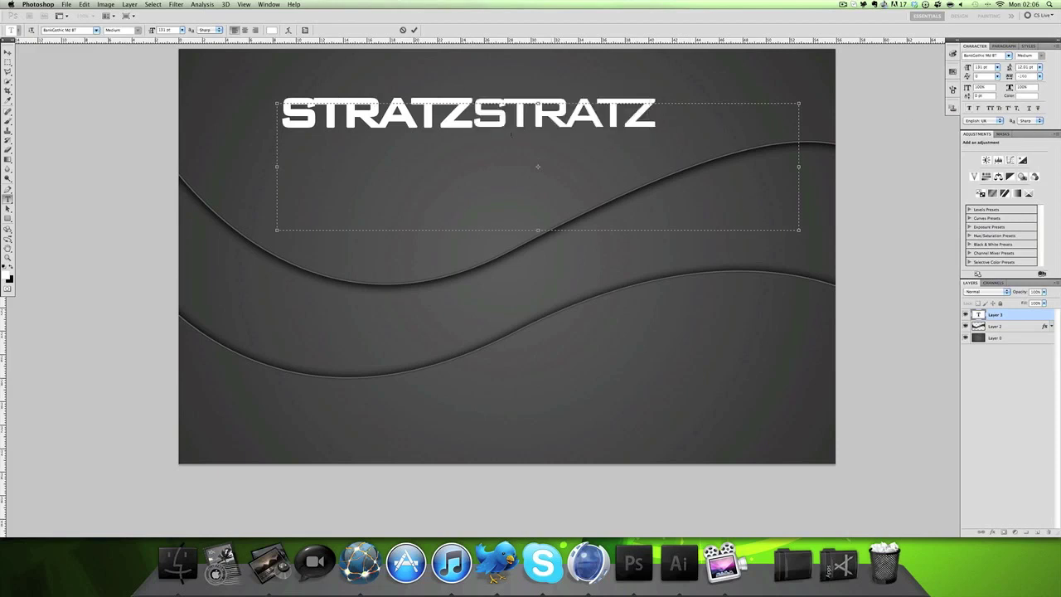
pyautogui.moveTo(685, 137); pyautogui.dragTo(469, 125)
pyautogui.click(969, 109)
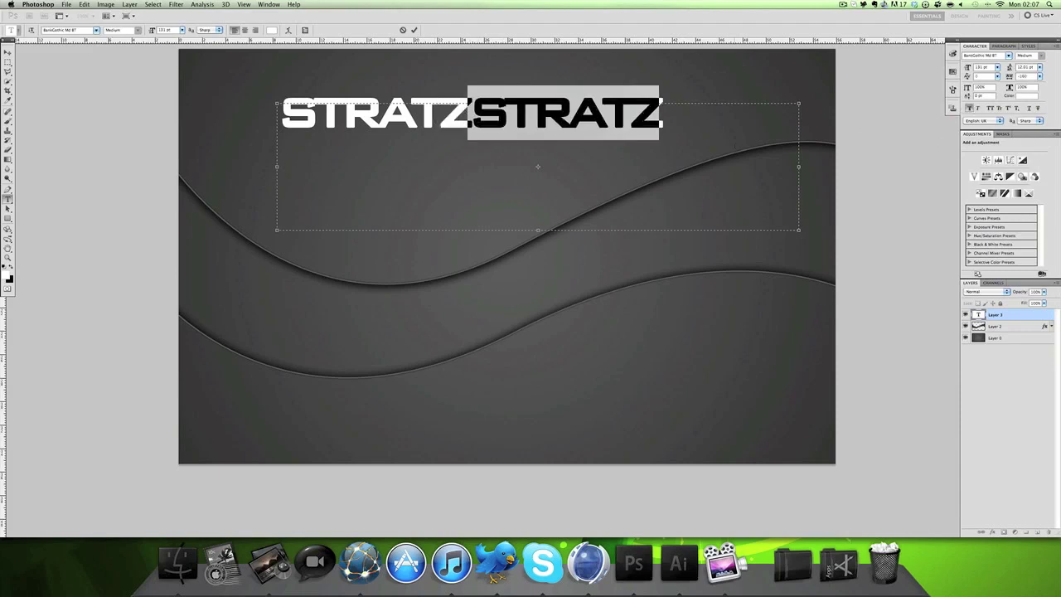
# Replace the second STRATZ with DESIGNS so that the text reads STRATZDESIGNS
pyautogui.write('desig')
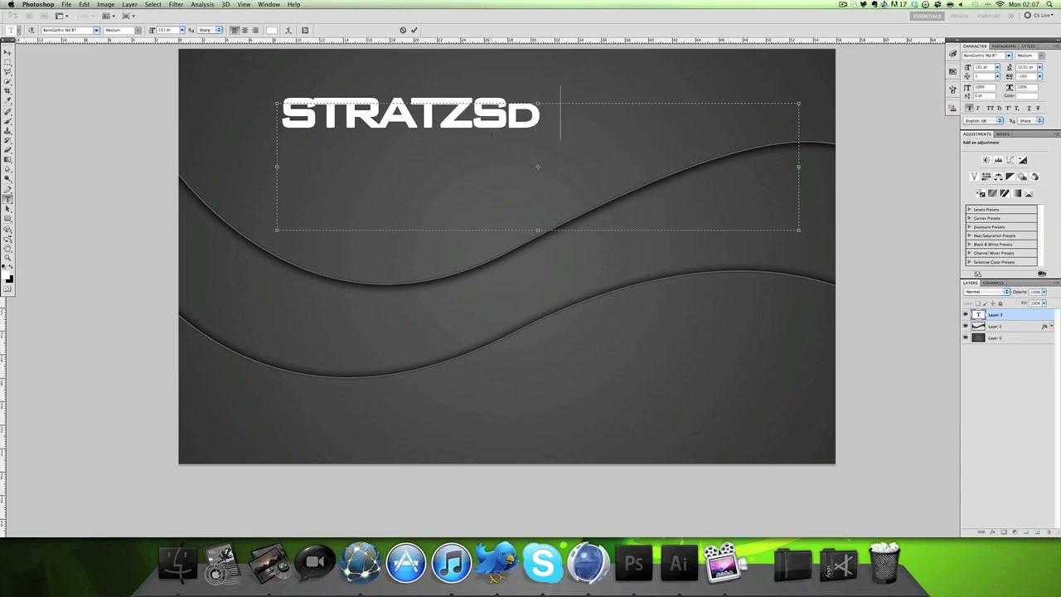
pyautogui.press('BackSpace')
pyautogui.press('BackSpace')
pyautogui.press('BackSpace')
pyautogui.press('BackSpace')
pyautogui.press('BackSpace')
pyautogui.press('Delete')
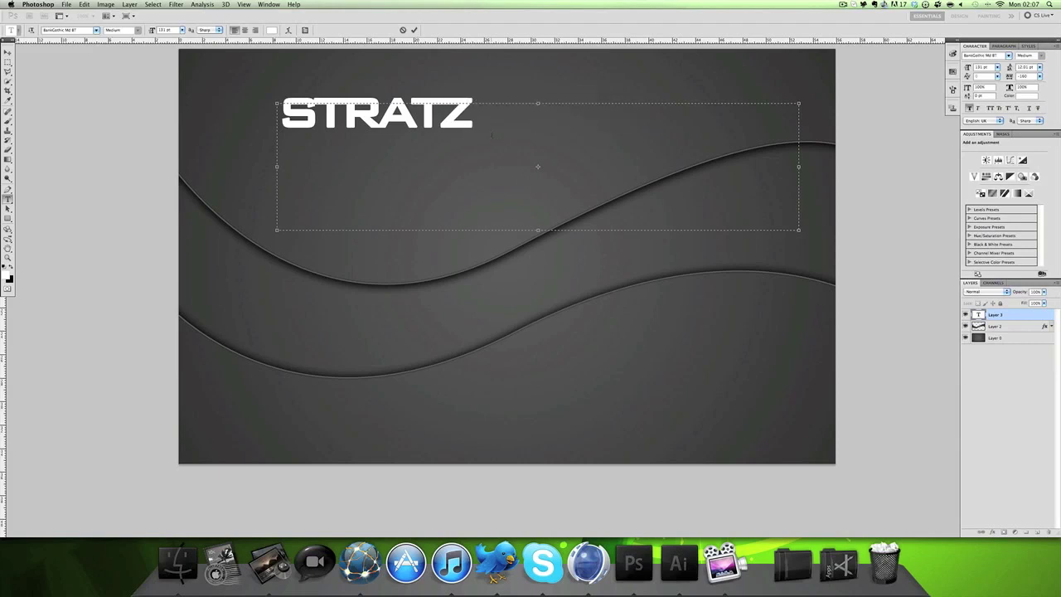
pyautogui.write('designs')
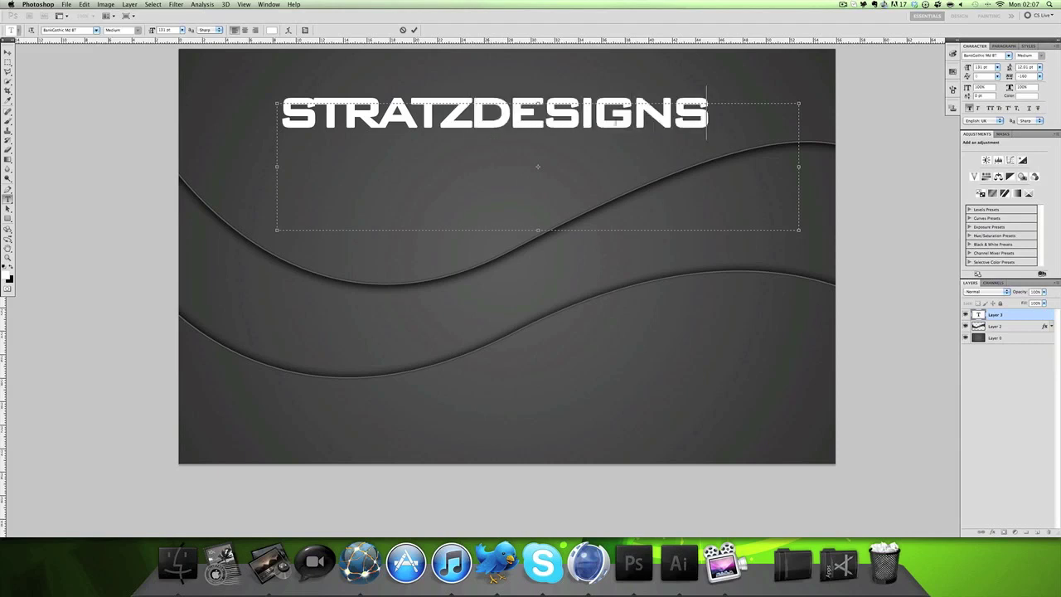
# Rotate the STRATZDESIGNS text to a steep upward diagonal and move it towards the lower-left part of the canvas
pyautogui.moveTo(819, 183); pyautogui.dragTo(665, 23)
pyautogui.moveTo(756, 168); pyautogui.dragTo(663, 303)
# Duplicate the diagonal STRATZDESIGNS text layer and place a copy without Faux Bold along the right side of the original
pyautogui.moveTo(1014, 317); pyautogui.dragTo(1036, 532)
pyautogui.press('Return')
pyautogui.moveTo(686, 340); pyautogui.dragTo(780, 256)
pyautogui.moveTo(495, 234); pyautogui.dragTo(498, 228)
pyautogui.click(8, 52)
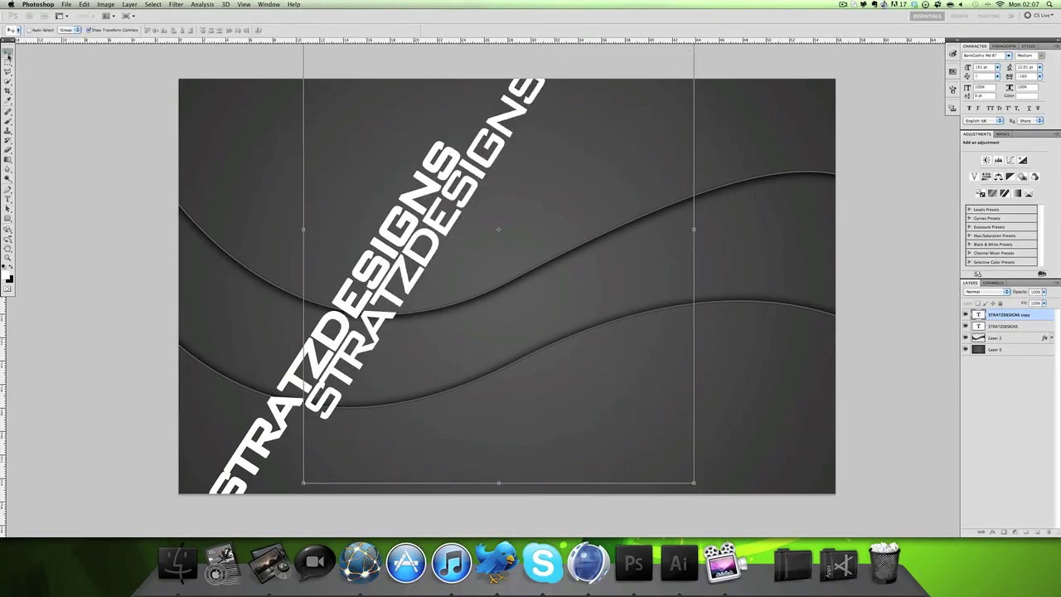
# Rasterize the two diagonal STRATZDESIGNS text layers and merge them into one layer
pyautogui.keyDown('shift'); pyautogui.click(1010, 325); pyautogui.keyUp('shift')
pyautogui.rightClick(1010, 325)
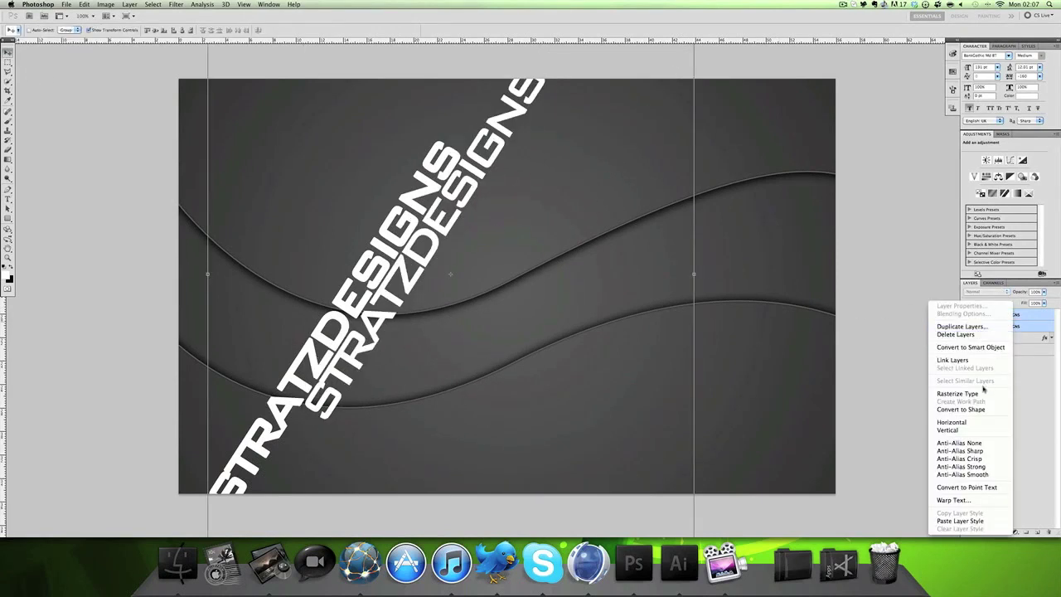
pyautogui.click(982, 393)
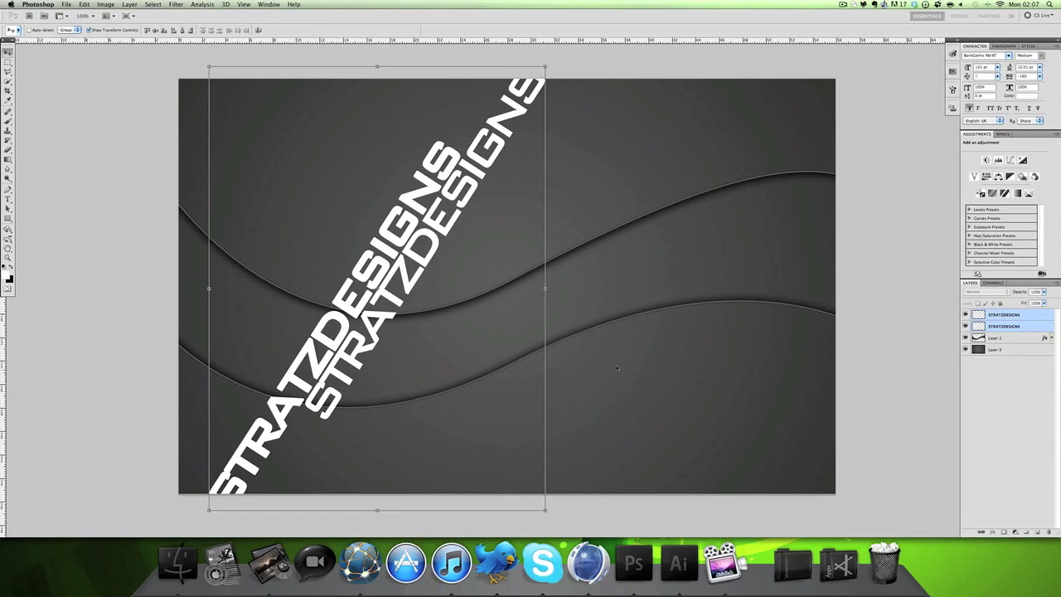
pyautogui.rightClick(1019, 316)
pyautogui.click(974, 484)
# Duplicate the merged two-line text layer and fit the copy closely along the right side of the original lines
pyautogui.moveTo(1007, 316); pyautogui.dragTo(1038, 531)
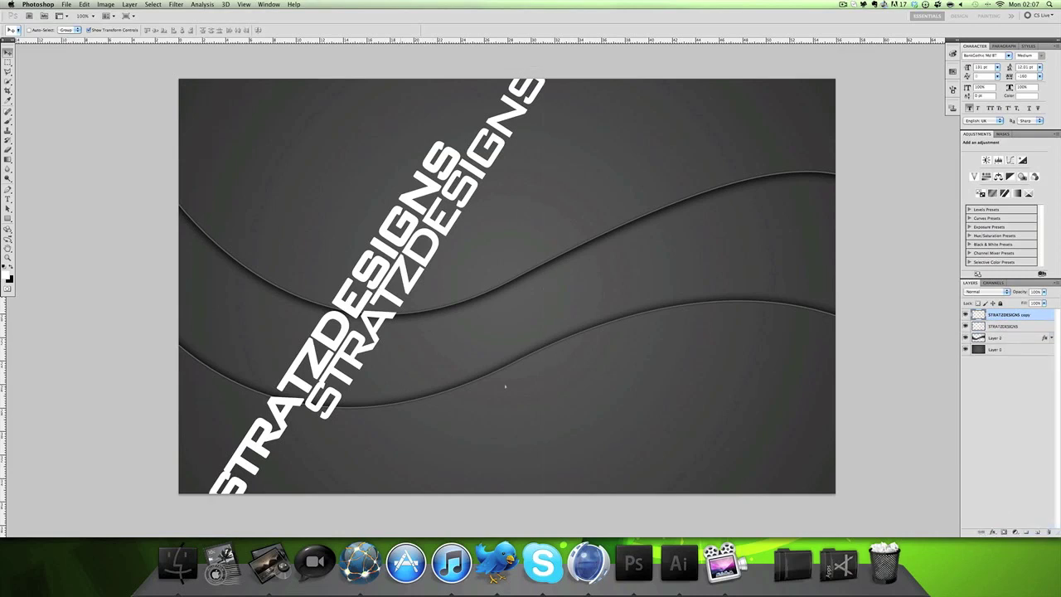
pyautogui.moveTo(444, 367); pyautogui.dragTo(566, 393)
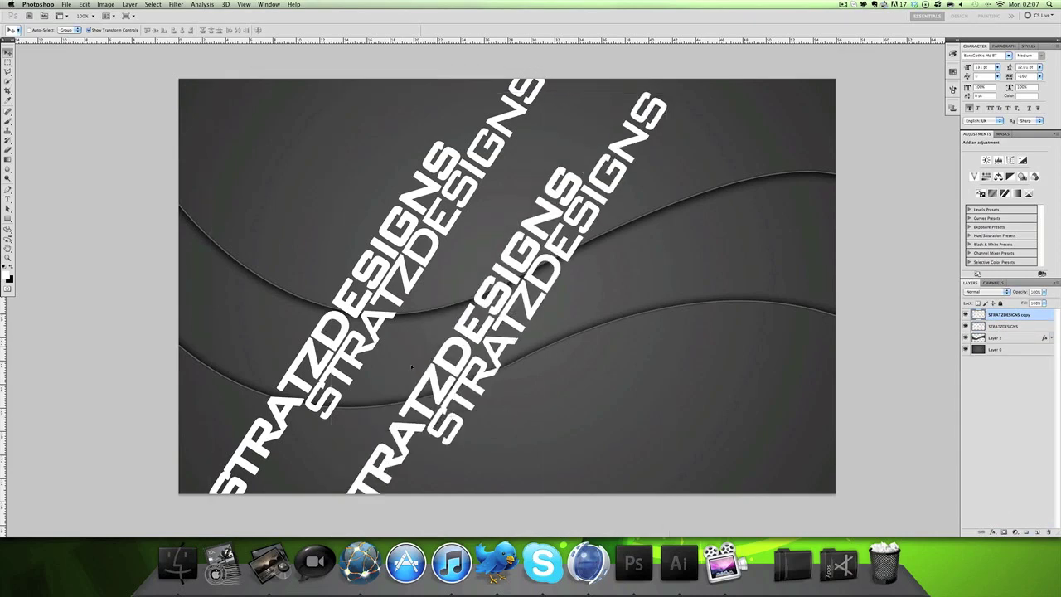
pyautogui.moveTo(394, 366); pyautogui.dragTo(320, 374)
# Merge the two-line text layer and its copy into a single four-line layer
pyautogui.keyDown('shift'); pyautogui.click(1011, 325); pyautogui.keyUp('shift')
pyautogui.rightClick(1011, 325)
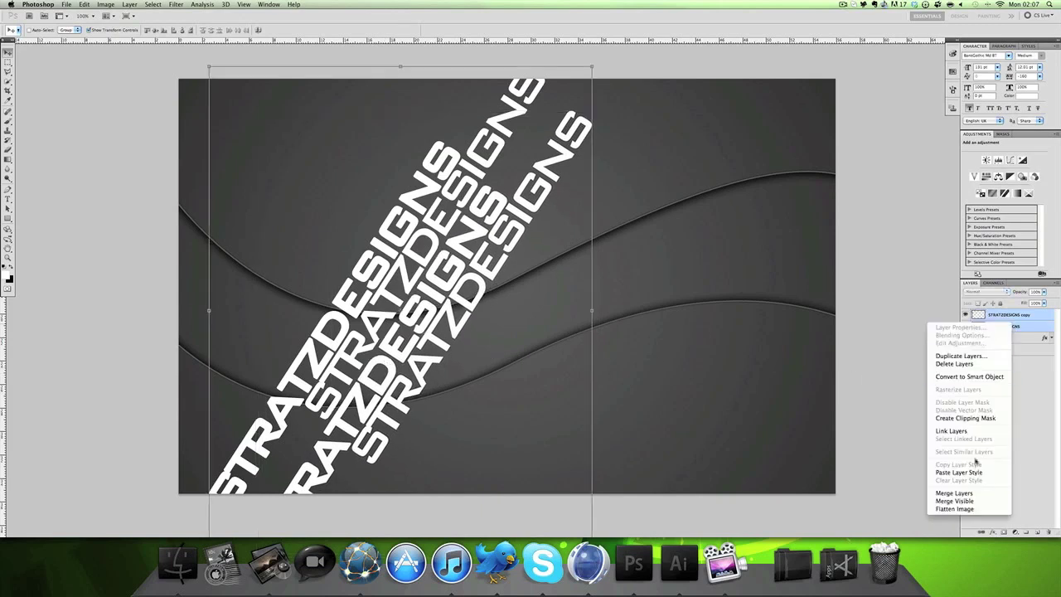
pyautogui.click(971, 495)
# Duplicate the four-line text layer and align the copy as further diagonal rows to the right of the existing lines
pyautogui.moveTo(1033, 319); pyautogui.dragTo(1037, 532)
pyautogui.moveTo(464, 372); pyautogui.dragTo(801, 373)
pyautogui.moveTo(518, 316); pyautogui.dragTo(511, 262)
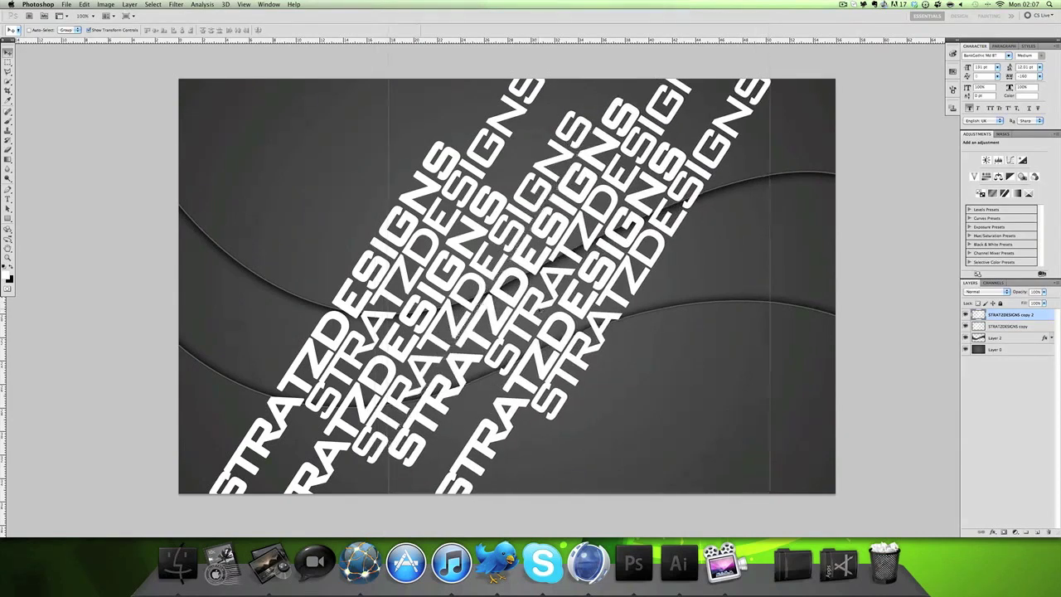
pyautogui.moveTo(539, 309); pyautogui.dragTo(474, 409)
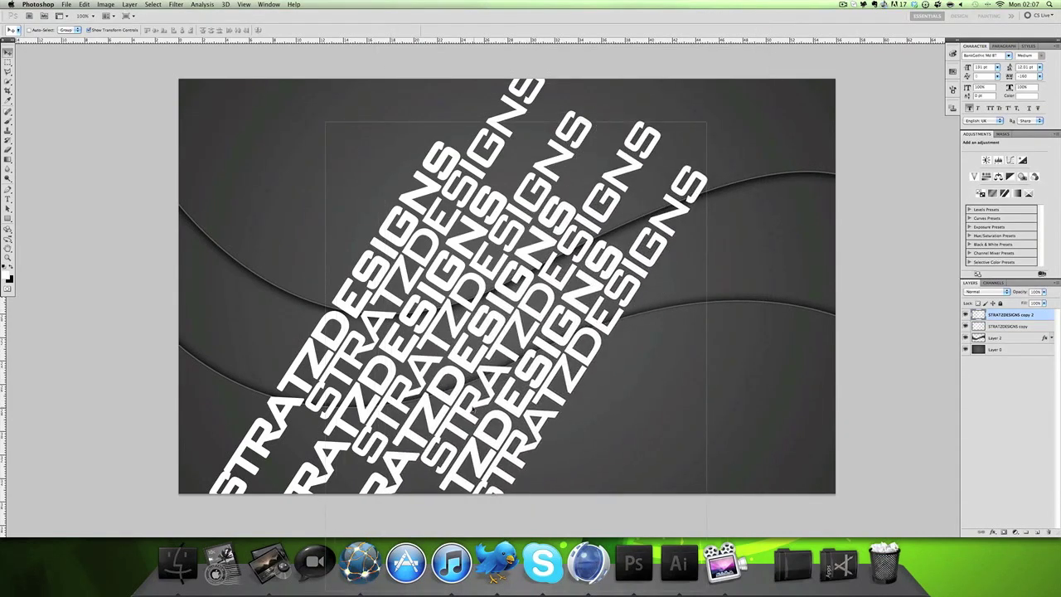
pyautogui.hotkey('shift', 'Down')
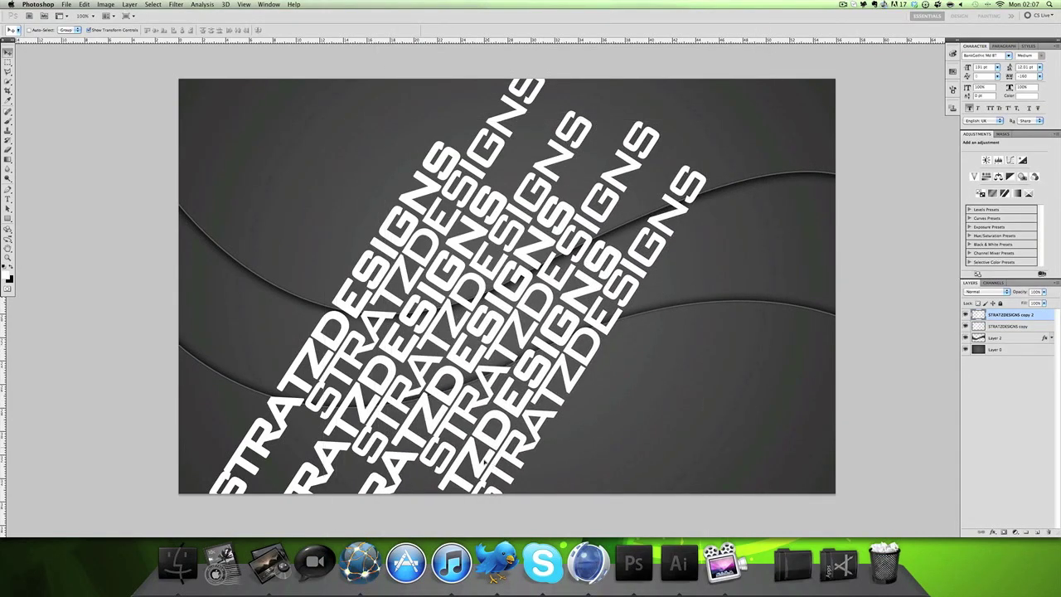
pyautogui.hotkey('shift', 'Down')
pyautogui.hotkey('shift', 'Down')
pyautogui.moveTo(495, 414); pyautogui.dragTo(497, 414)
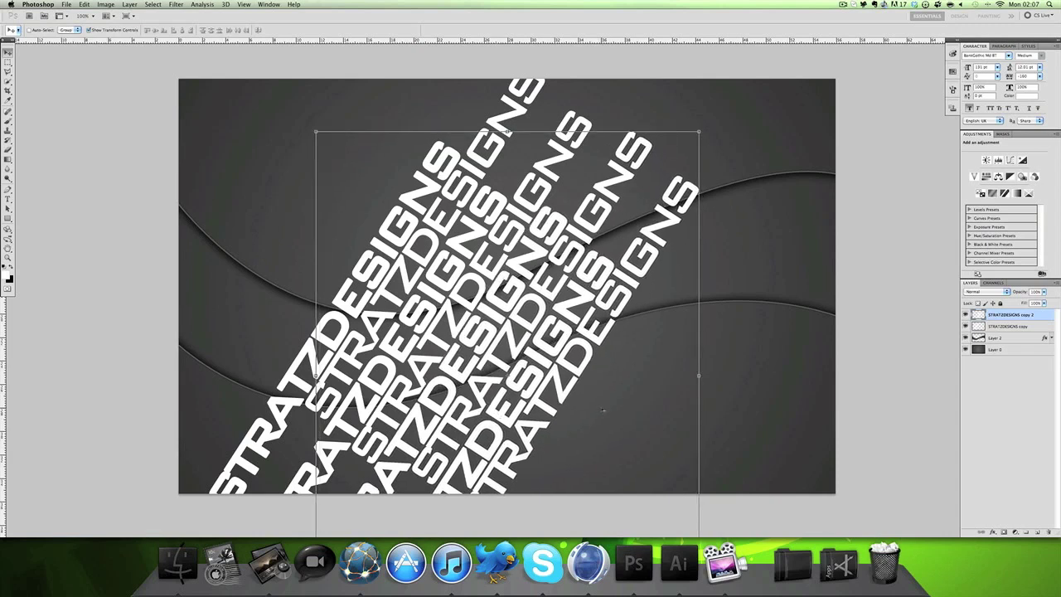
# Merge the four-line text layer and its copy into one block of diagonal text
pyautogui.keyDown('shift'); pyautogui.click(1029, 331); pyautogui.keyUp('shift')
pyautogui.rightClick(1028, 332)
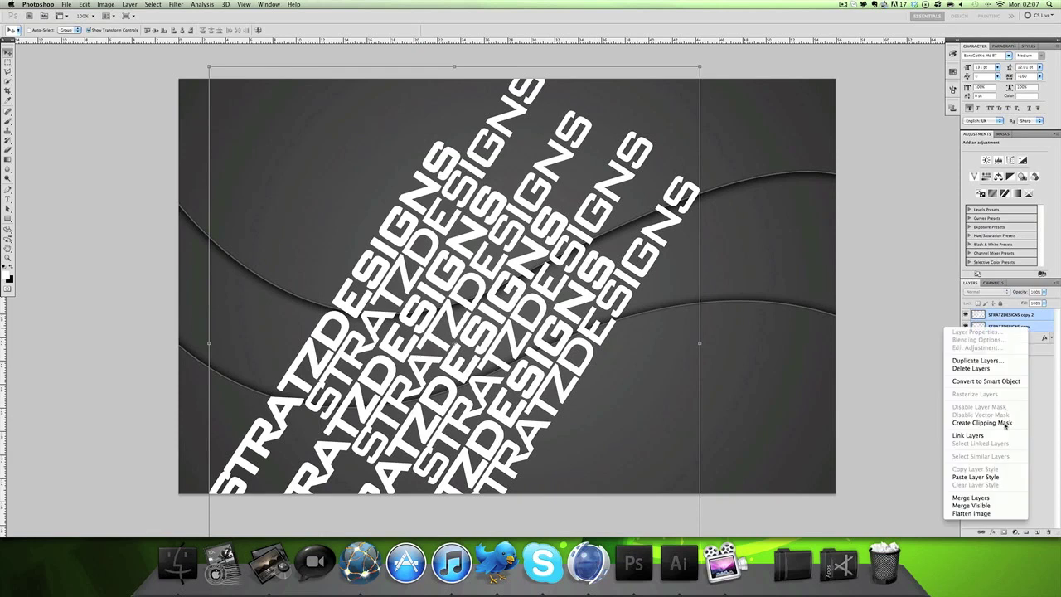
pyautogui.press('Return')
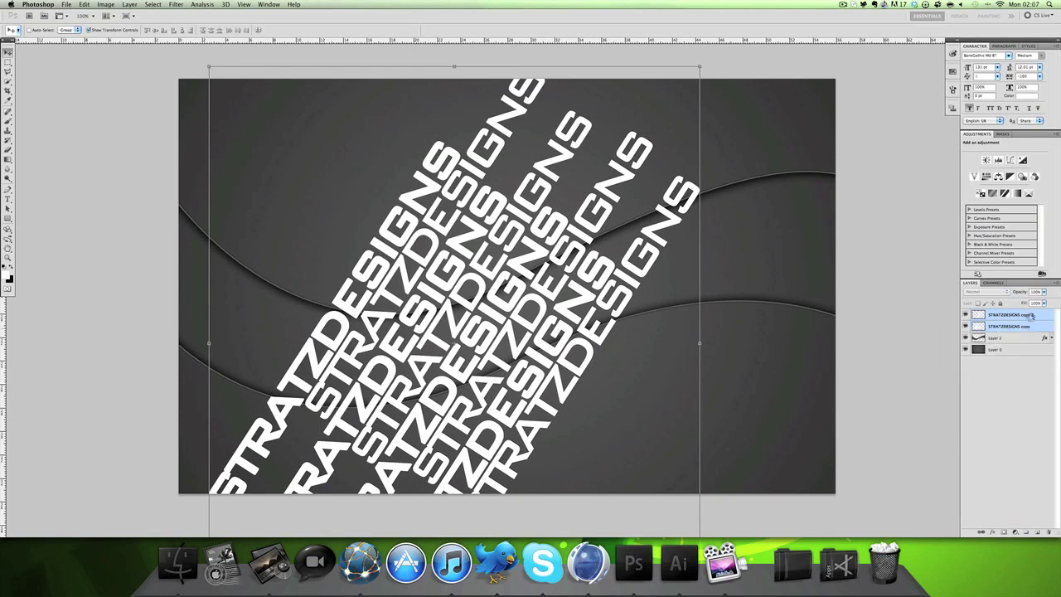
# Duplicate the merged text block and move the copy to the canvas's upper-right area so that it continues the diagonal rows
pyautogui.moveTo(1023, 317); pyautogui.dragTo(1037, 531)
pyautogui.moveTo(645, 366); pyautogui.dragTo(644, 365)
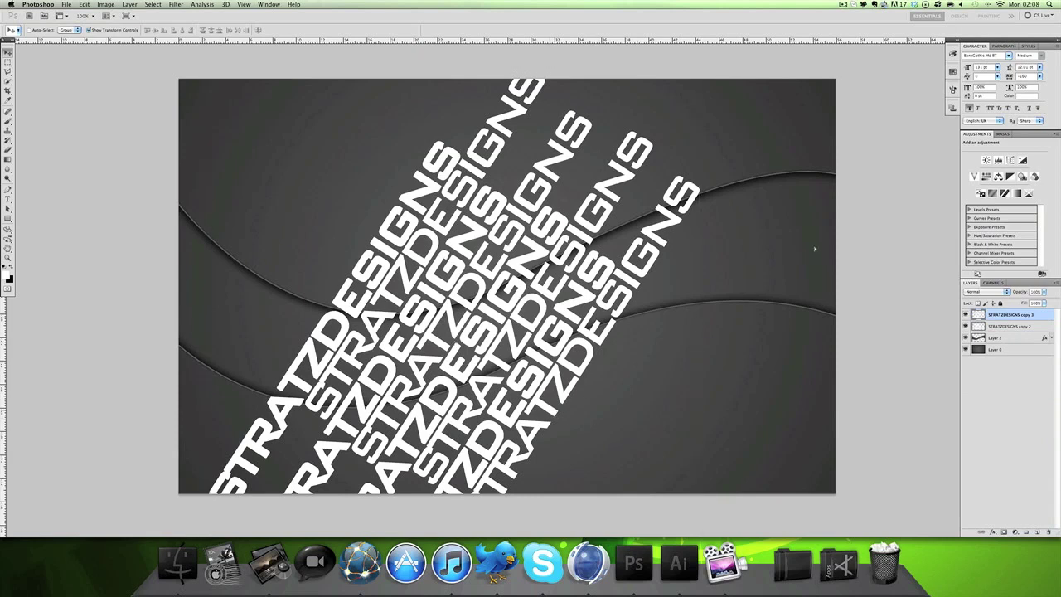
pyautogui.moveTo(850, 212); pyautogui.dragTo(850, 212)
pyautogui.moveTo(611, 302); pyautogui.dragTo(696, 185)
# Duplicate the text block again and fit the copy into the empty lower-right area of the canvas
pyautogui.moveTo(1011, 315); pyautogui.dragTo(1036, 531)
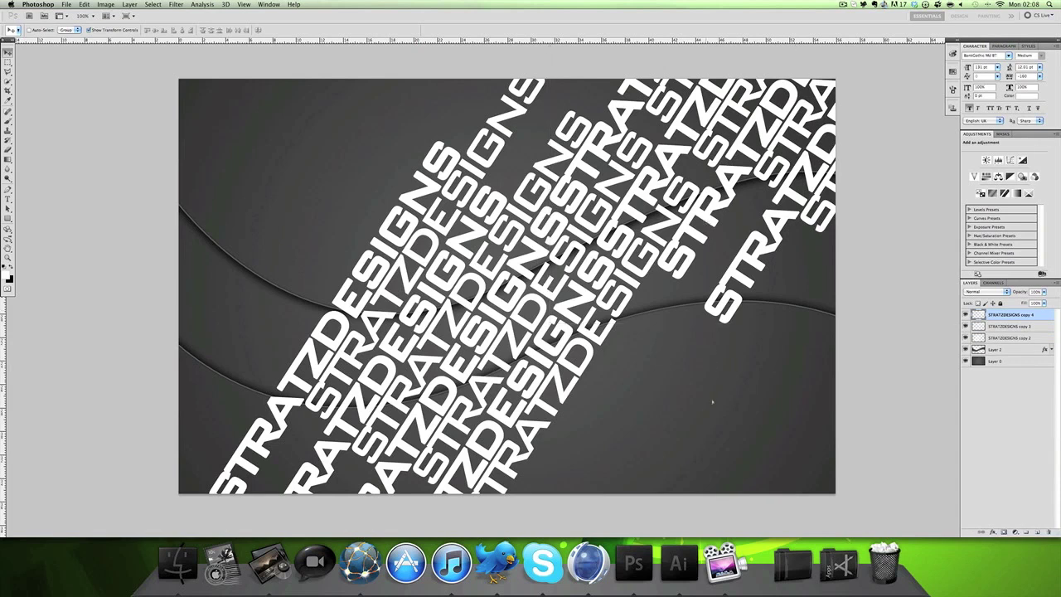
pyautogui.moveTo(712, 403); pyautogui.dragTo(705, 395)
pyautogui.moveTo(757, 190); pyautogui.dragTo(691, 336)
pyautogui.moveTo(633, 389); pyautogui.dragTo(733, 371)
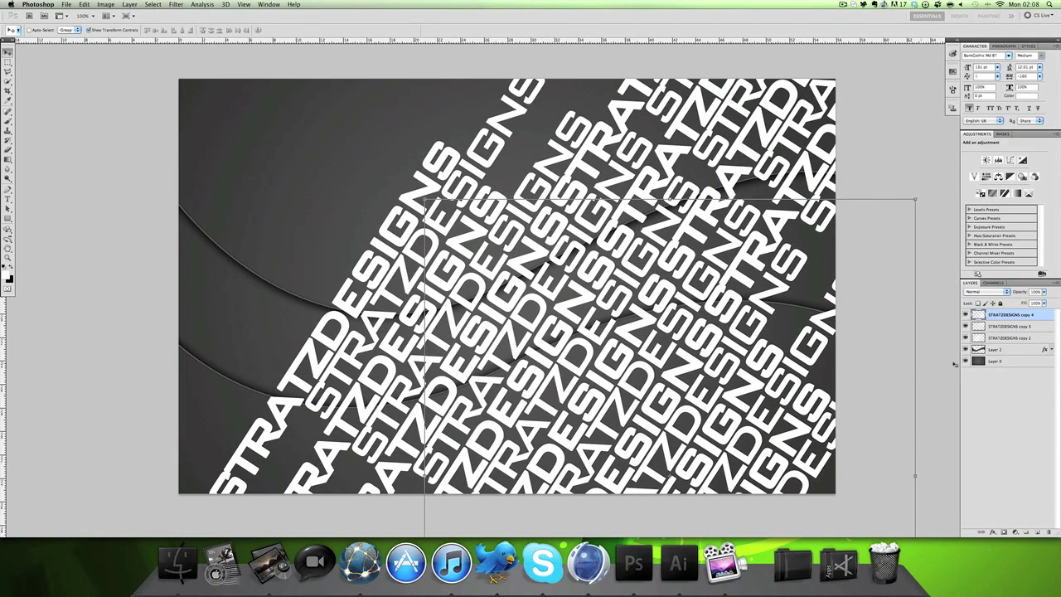
# Merge the three STRATZDESIGNS text block layers into one layer
pyautogui.keyDown('shift'); pyautogui.click(1011, 338); pyautogui.keyUp('shift')
pyautogui.rightClick(1010, 338)
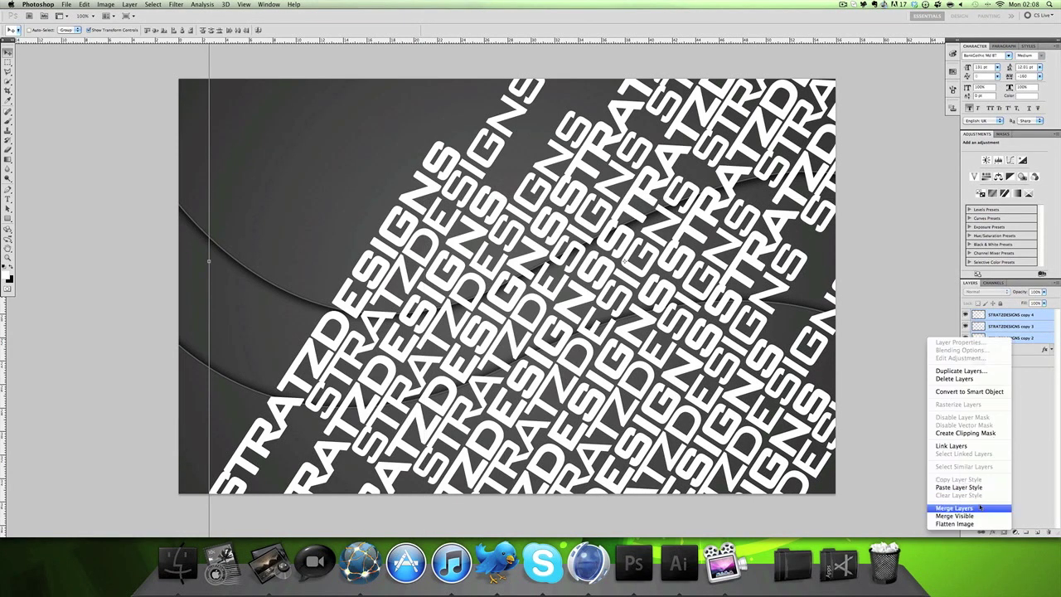
pyautogui.click(980, 508)
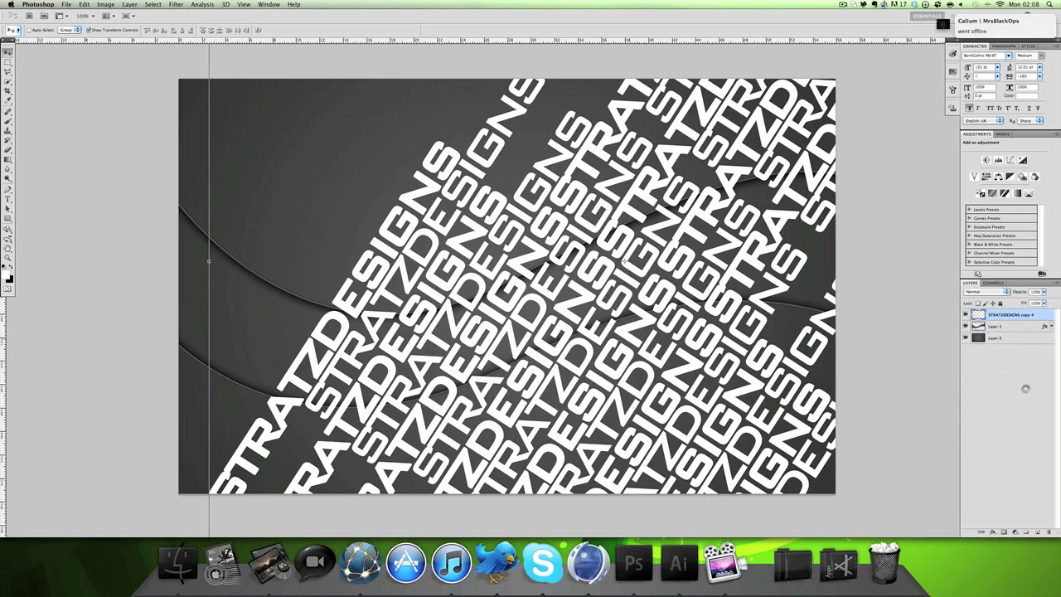
pyautogui.click(1006, 325)
# Duplicate the large text pattern and align the copy with the existing rows across the canvas's upper-left area
pyautogui.moveTo(1009, 317); pyautogui.dragTo(1037, 531)
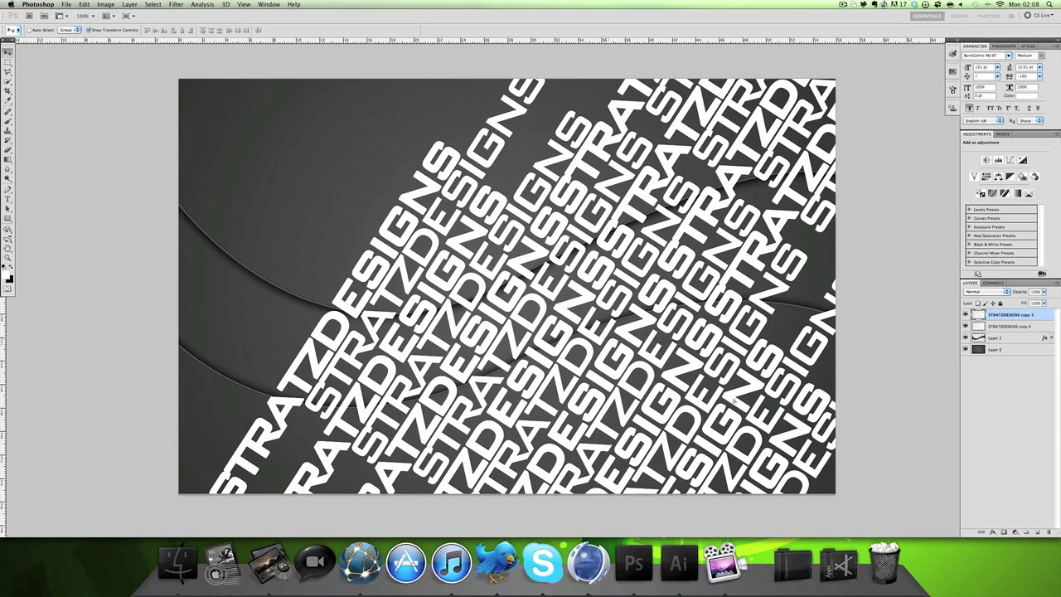
pyautogui.moveTo(689, 341); pyautogui.dragTo(415, 284)
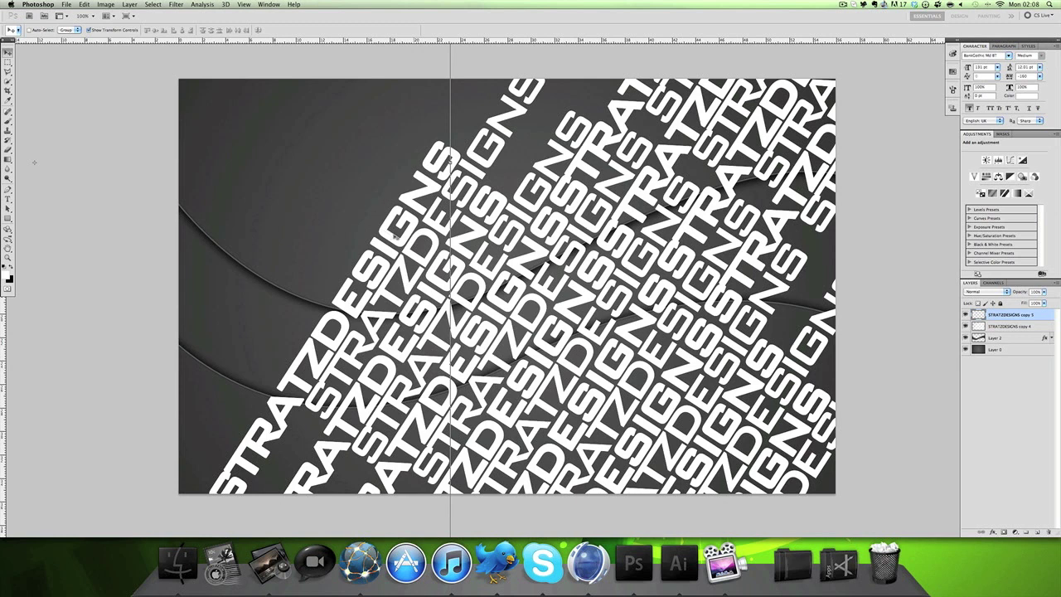
pyautogui.moveTo(330, 178); pyautogui.dragTo(416, 176)
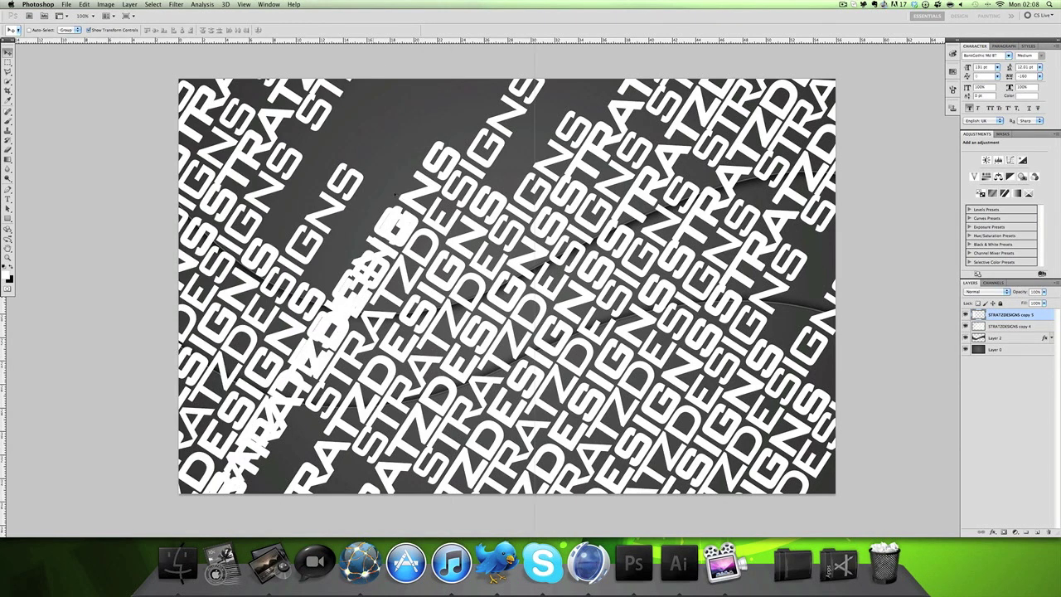
pyautogui.moveTo(384, 193); pyautogui.dragTo(419, 93)
# Merge the large text pattern and its upper-left copy into one layer covering most of the canvas
pyautogui.keyDown('shift'); pyautogui.click(1032, 325); pyautogui.keyUp('shift')
pyautogui.rightClick(1032, 326)
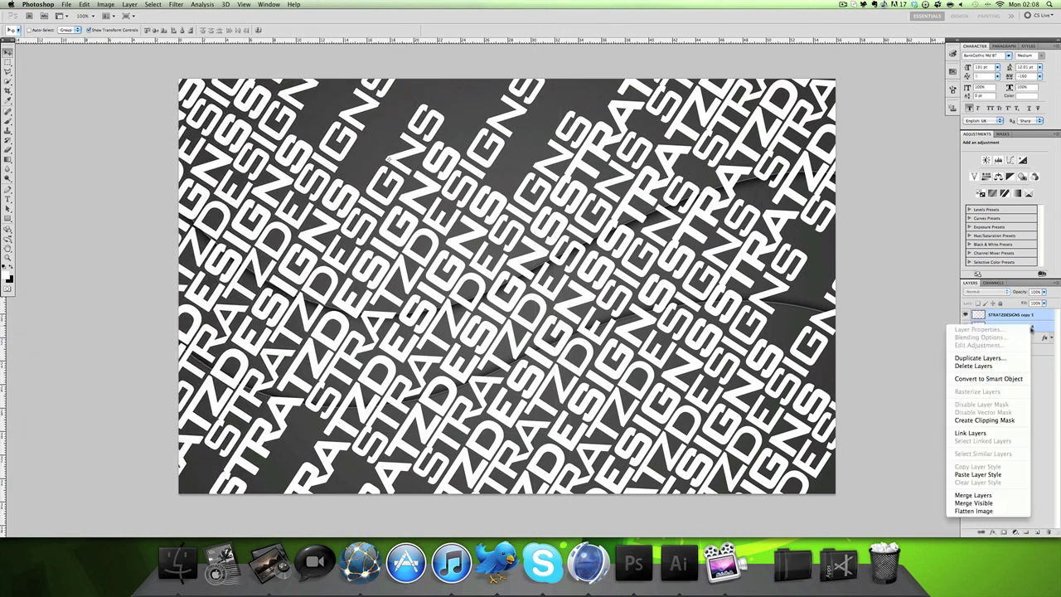
pyautogui.click(983, 497)
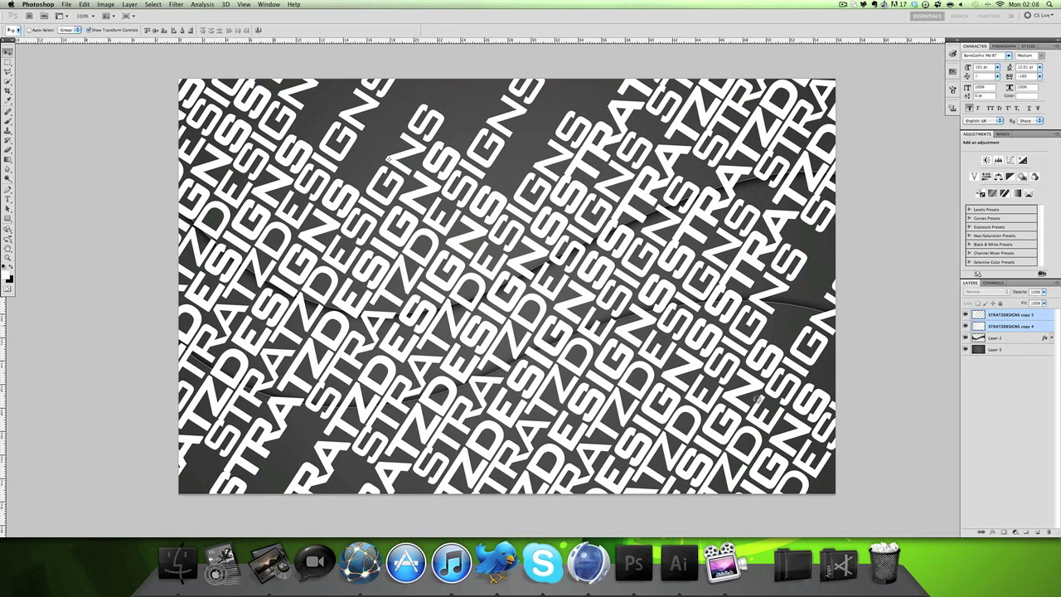
pyautogui.press('super+e')
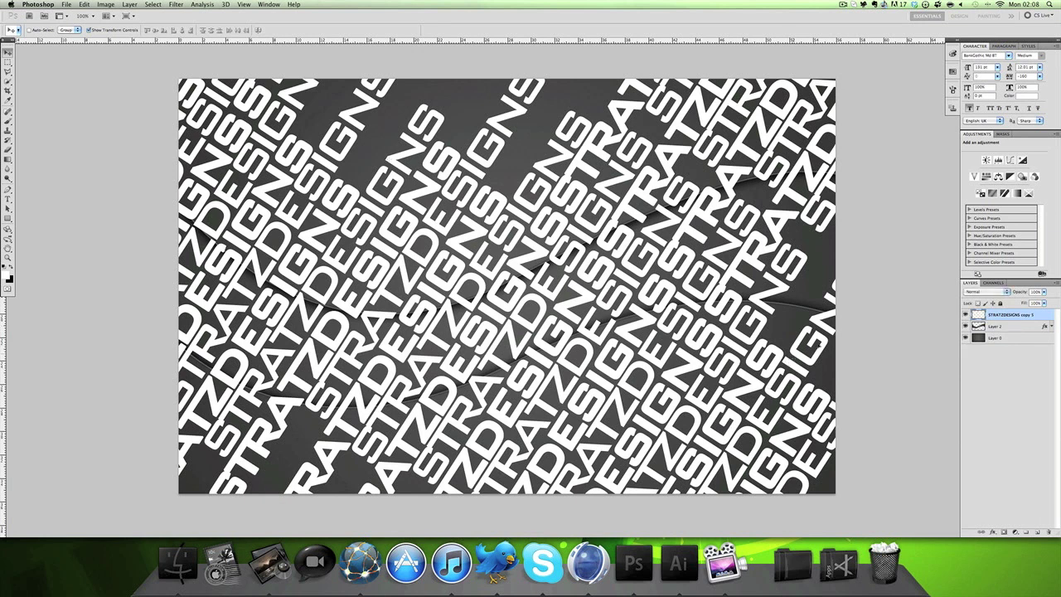
# Clip the full text pattern to the wave shape in Layer 2 and shift the pattern slightly right within the wave
pyautogui.moveTo(853, 385); pyautogui.dragTo(932, 364)
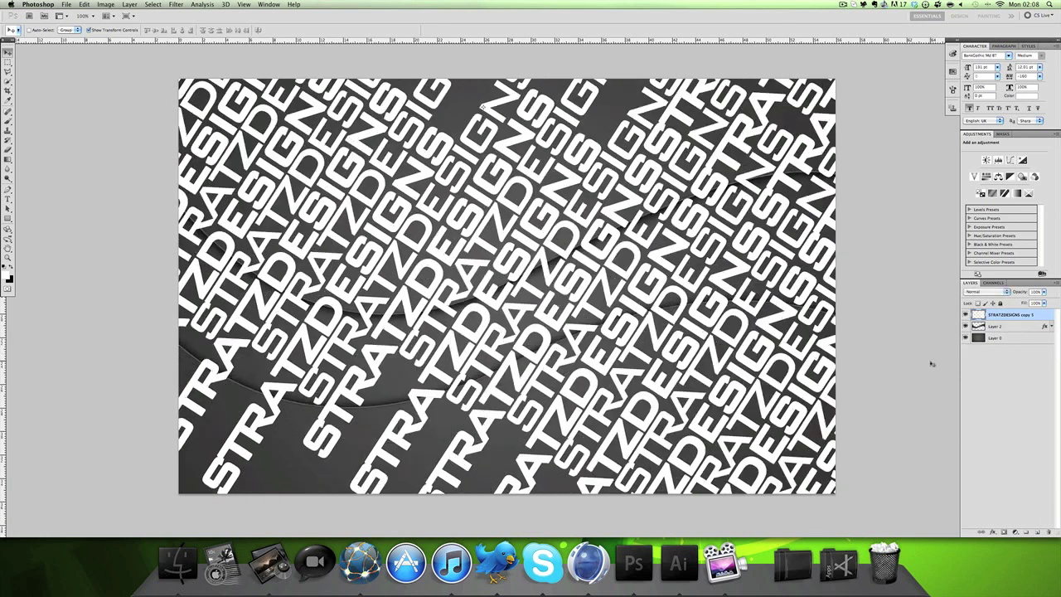
pyautogui.press('super+shift+t')
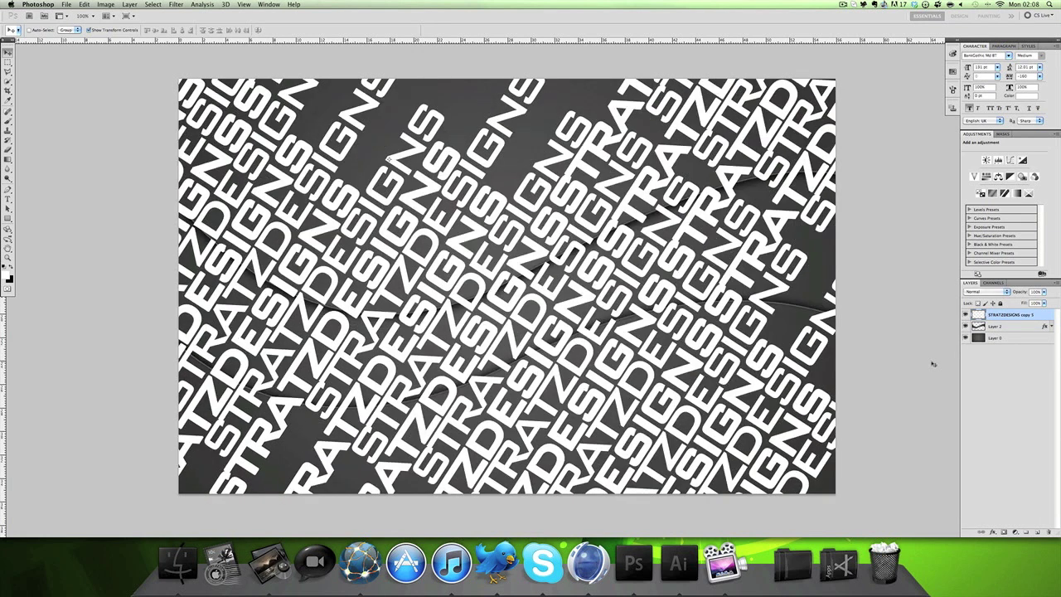
pyautogui.keyDown('alt'); pyautogui.click(1005, 314); pyautogui.keyUp('alt')
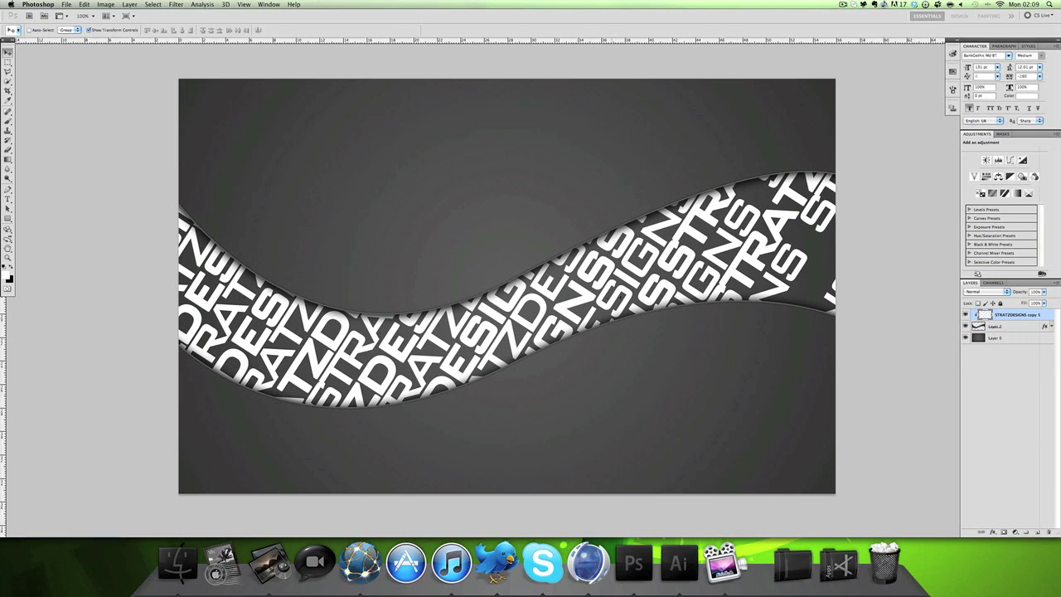
pyautogui.moveTo(582, 300); pyautogui.dragTo(623, 299)
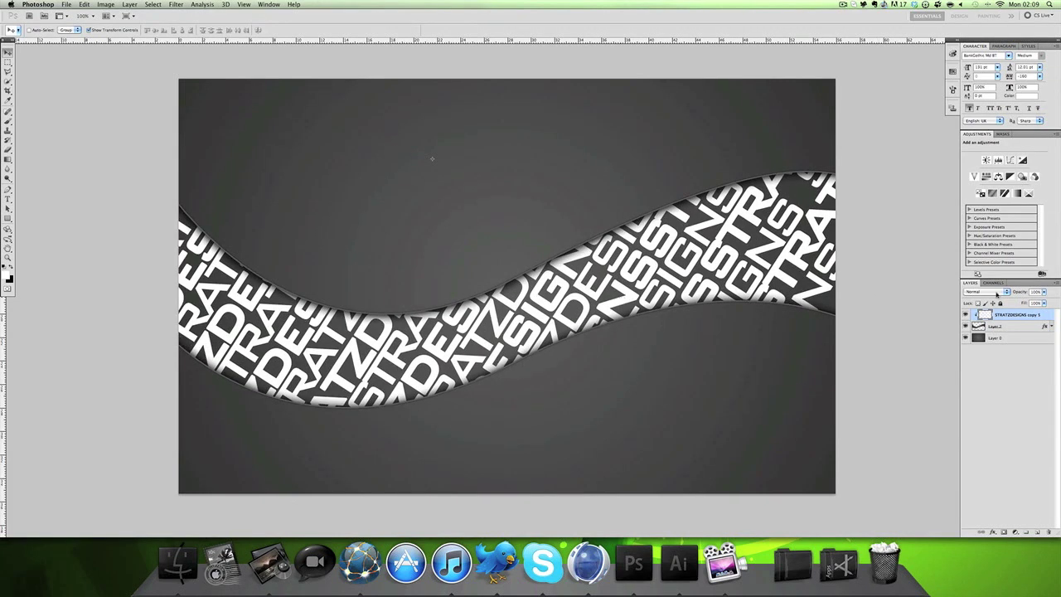
# Set the clipped text pattern to Overlay at 24% opacity and invert its colours to dark lettering
pyautogui.click(995, 295)
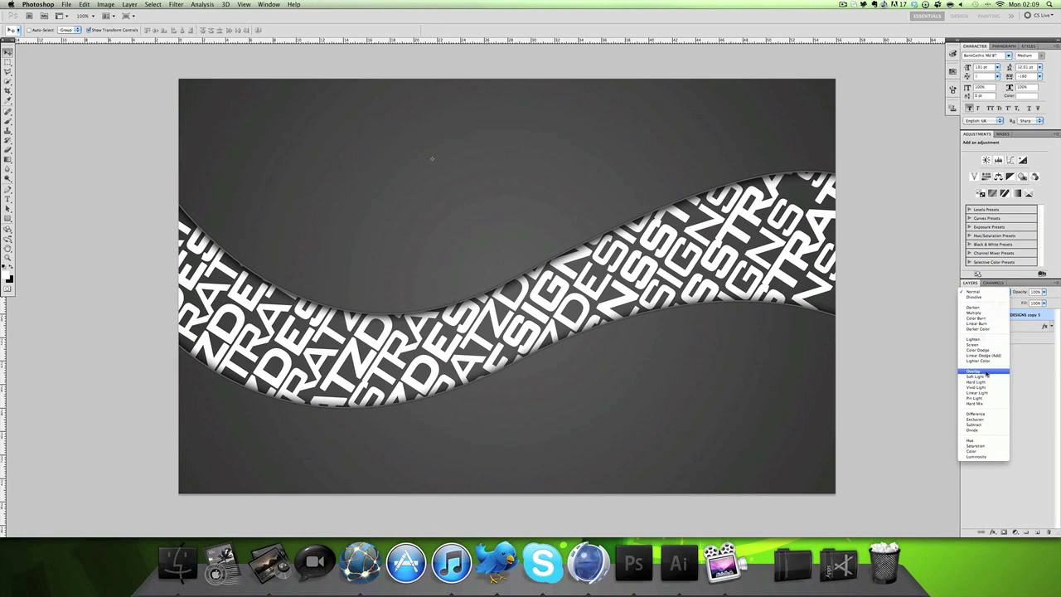
pyautogui.click(986, 375)
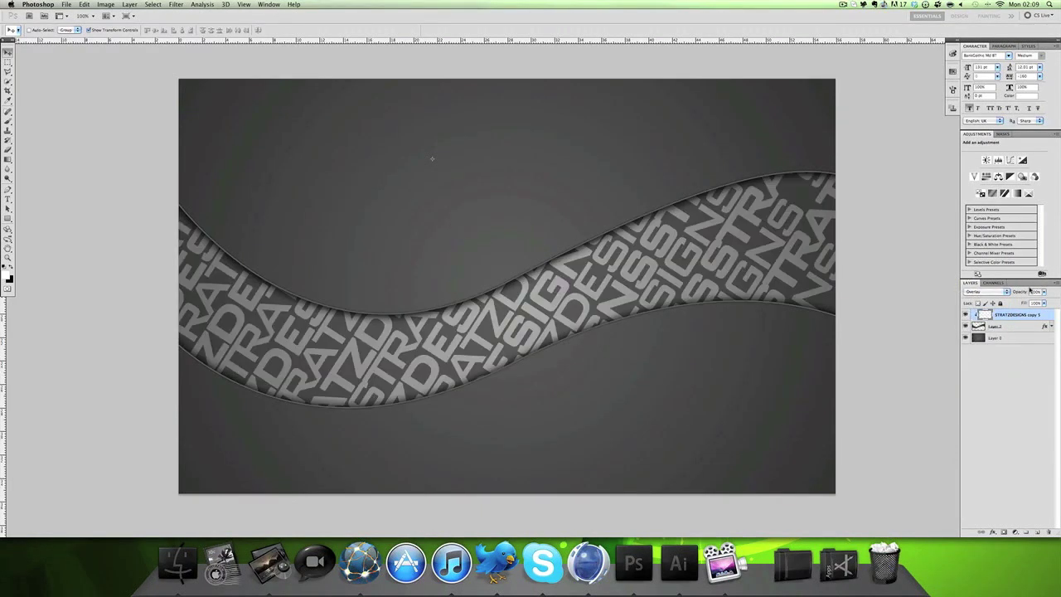
pyautogui.moveTo(1022, 295); pyautogui.dragTo(991, 299)
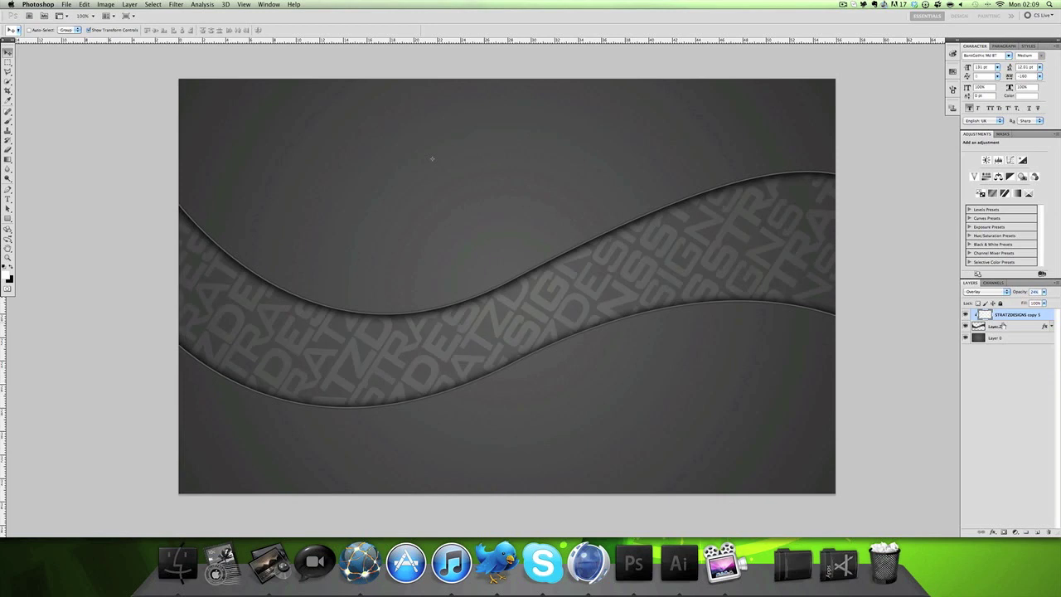
pyautogui.press('super+i')
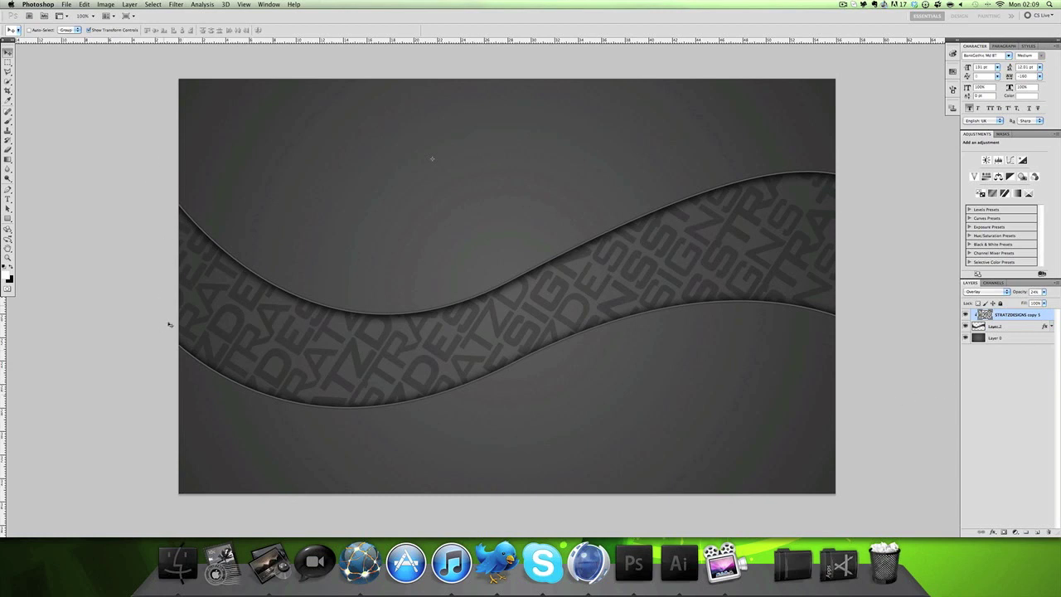
pyautogui.click(847, 381)
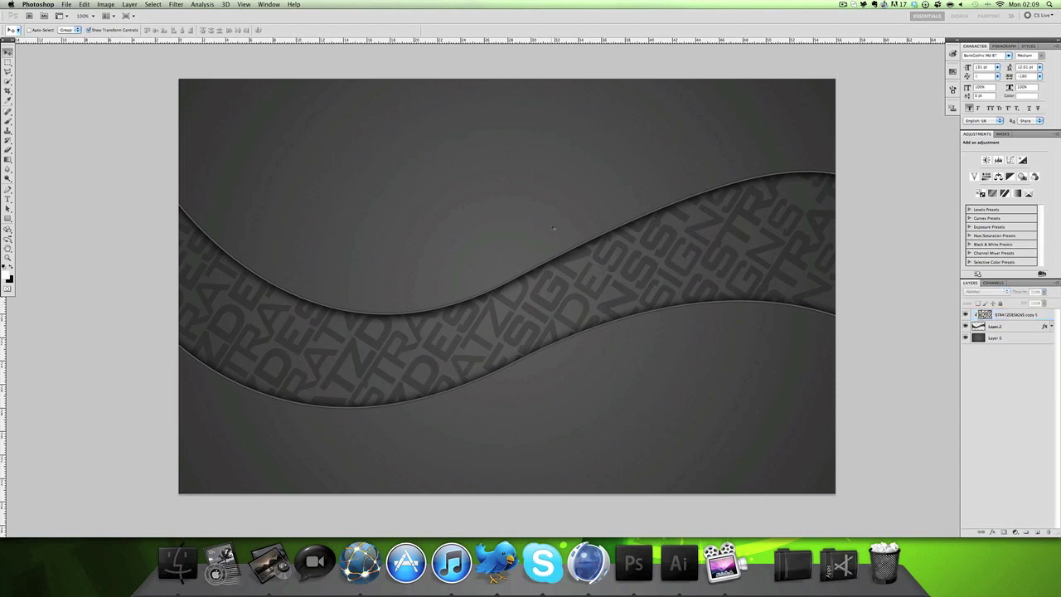